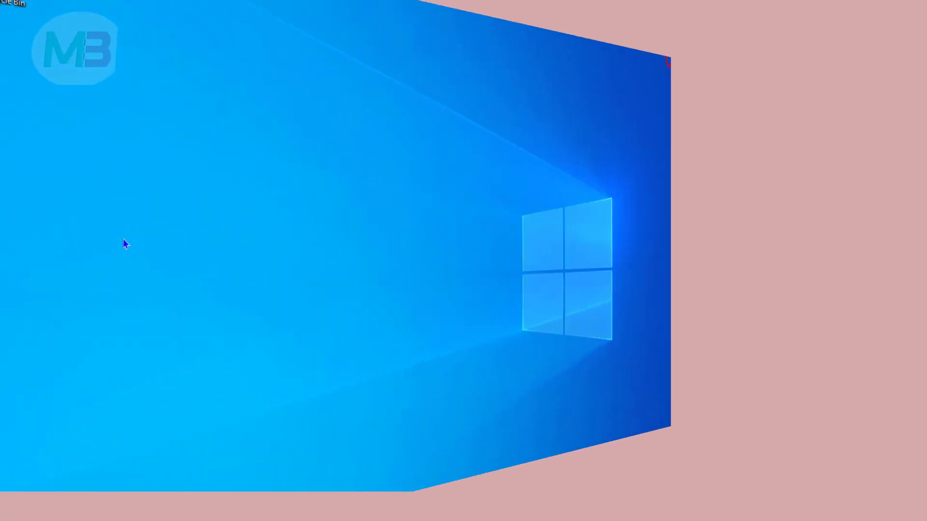
{"action": "right_click", "coordinate": [109, 215]}
{"action": "left_click", "coordinate": [136, 245]}
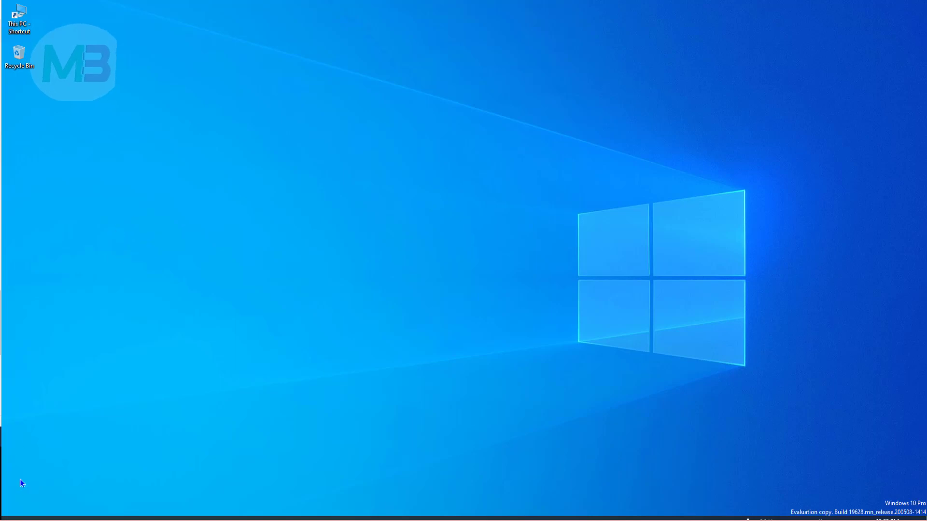
Step: Open the Windows Temp folder by running the command temp from the Run dialog
{"action": "key", "text": "super"}
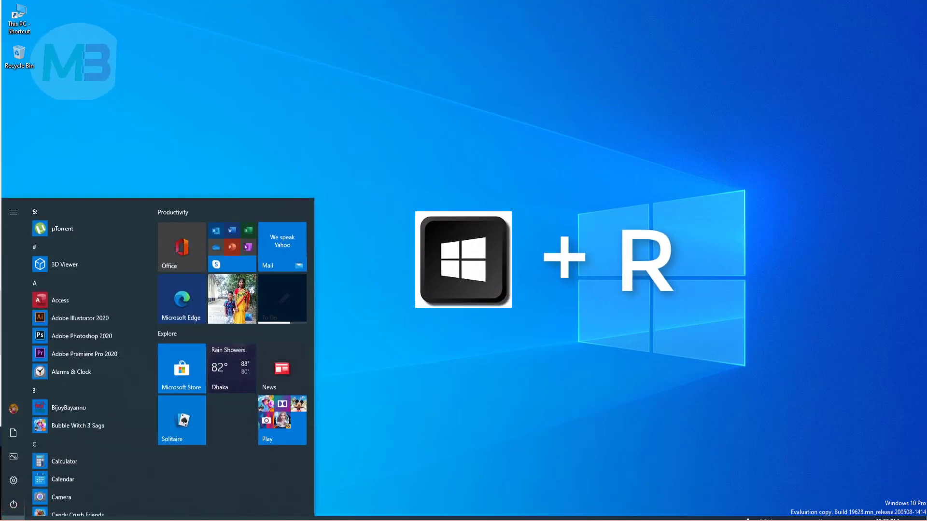
{"action": "key", "text": "super+r"}
{"action": "left_click_drag", "start_coordinate": [87, 420], "coordinate": [188, 213]}
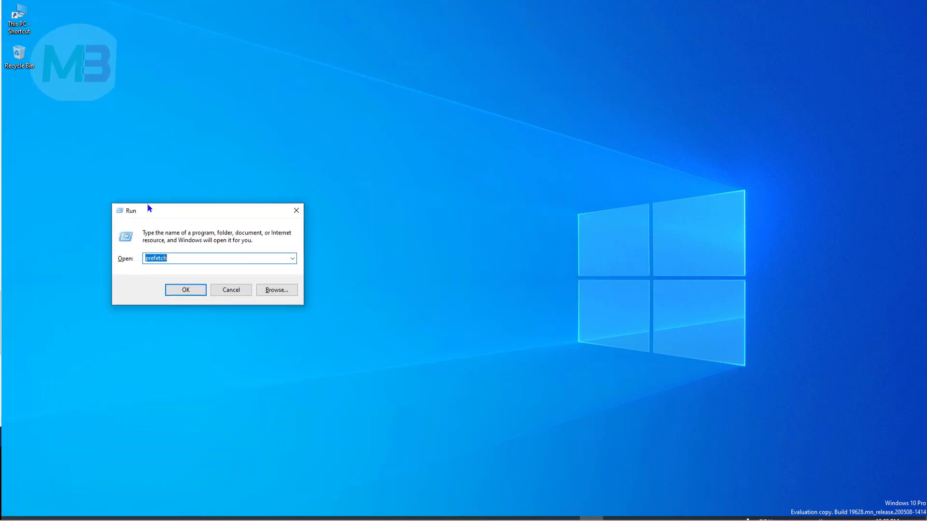
{"action": "left_click", "coordinate": [293, 259]}
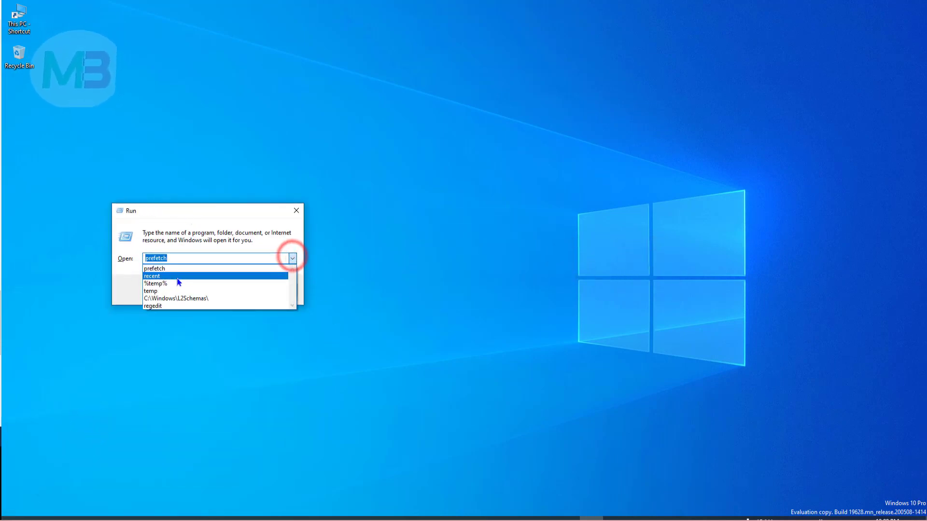
{"action": "left_click", "coordinate": [155, 292]}
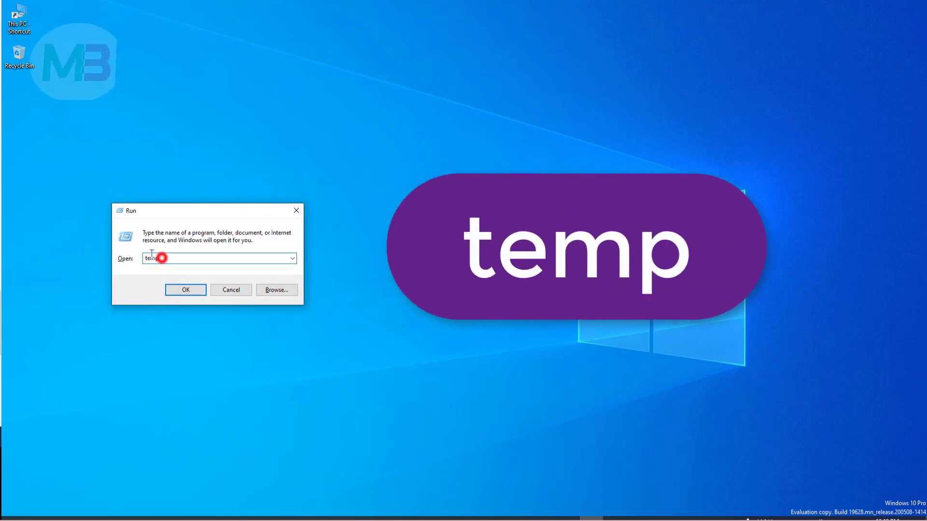
{"action": "left_click", "coordinate": [187, 290]}
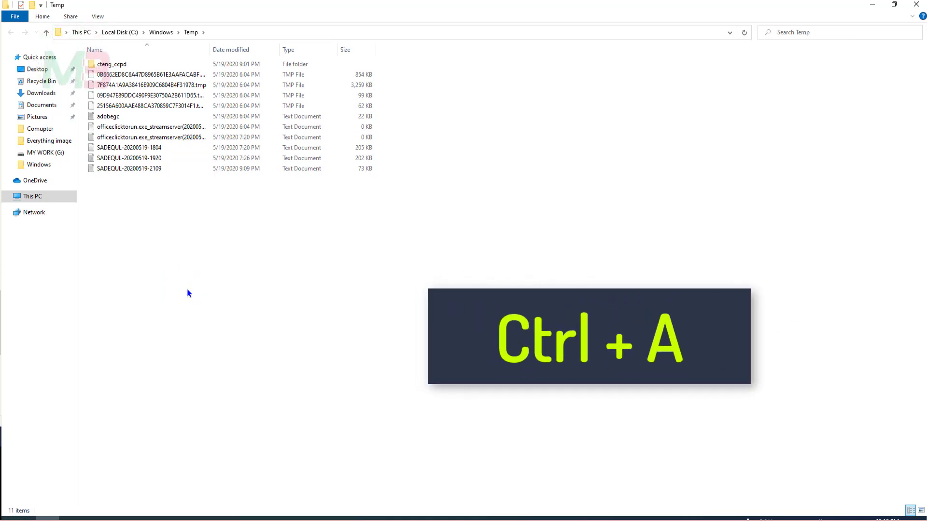
Step: Delete everything in the Windows Temp folder, skipping files that are in use
{"action": "key", "text": "ctrl+a"}
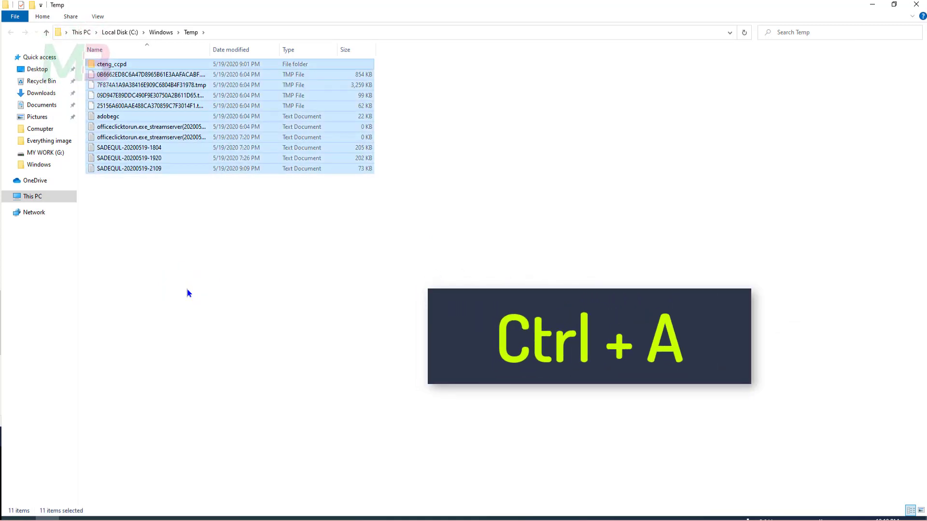
{"action": "key", "text": "Delete"}
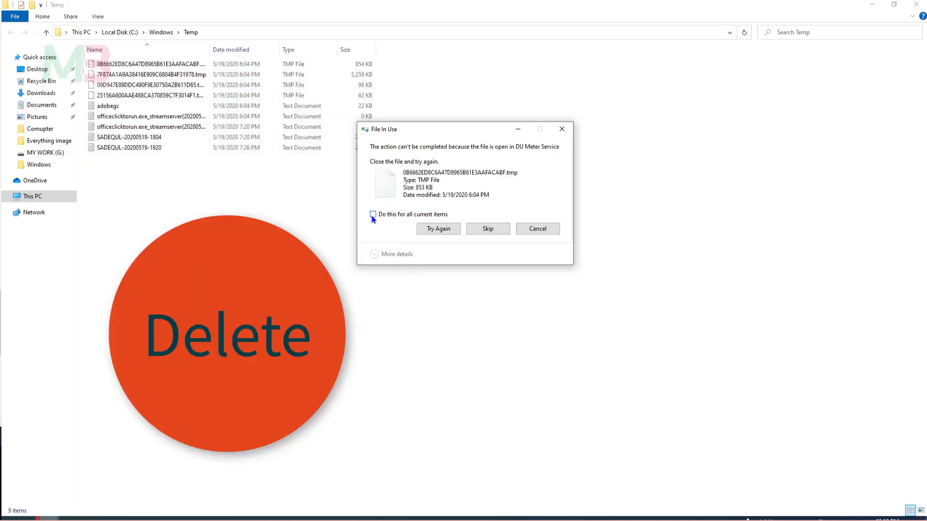
{"action": "left_click", "coordinate": [492, 230]}
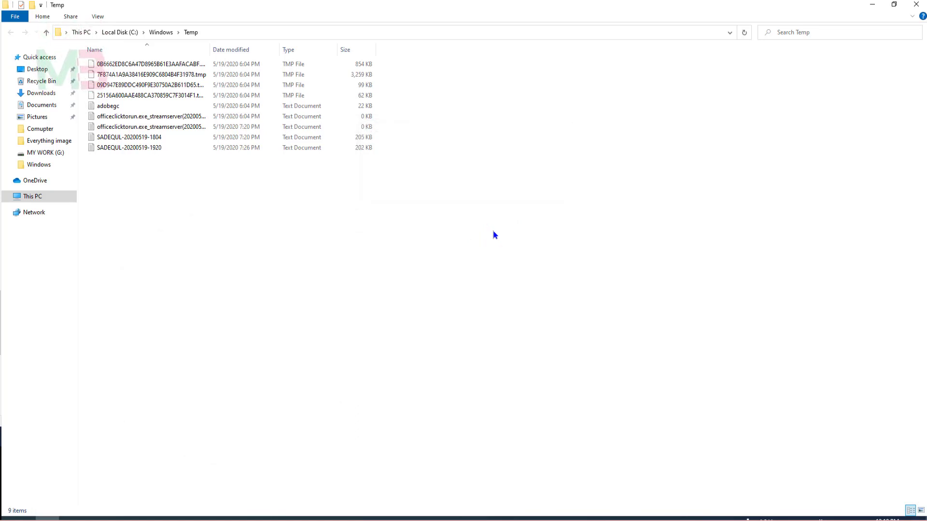
Step: Open the user profile's AppData Temp folder by running %temp% from the Run dialog
{"action": "key", "text": "super+r"}
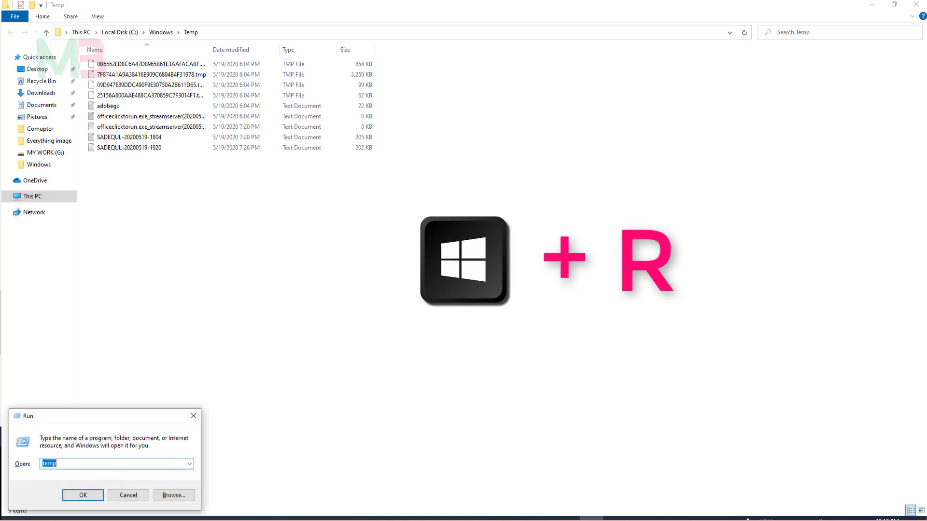
{"action": "left_click_drag", "start_coordinate": [87, 416], "coordinate": [143, 284]}
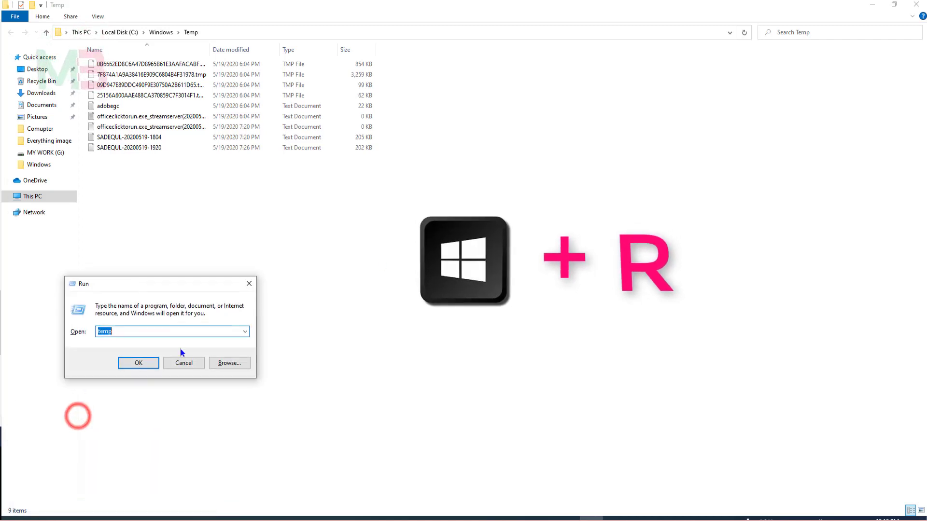
{"action": "left_click", "coordinate": [245, 332]}
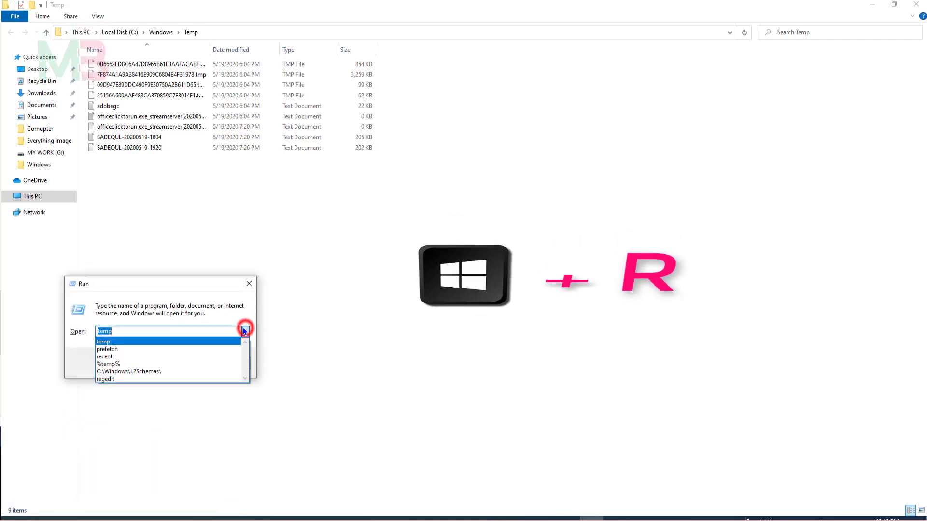
{"action": "left_click", "coordinate": [112, 365]}
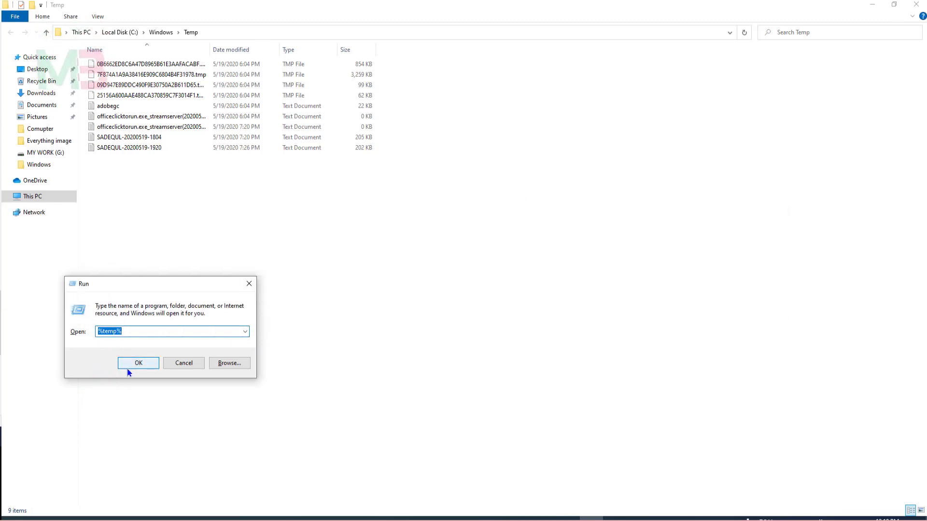
{"action": "left_click", "coordinate": [135, 364]}
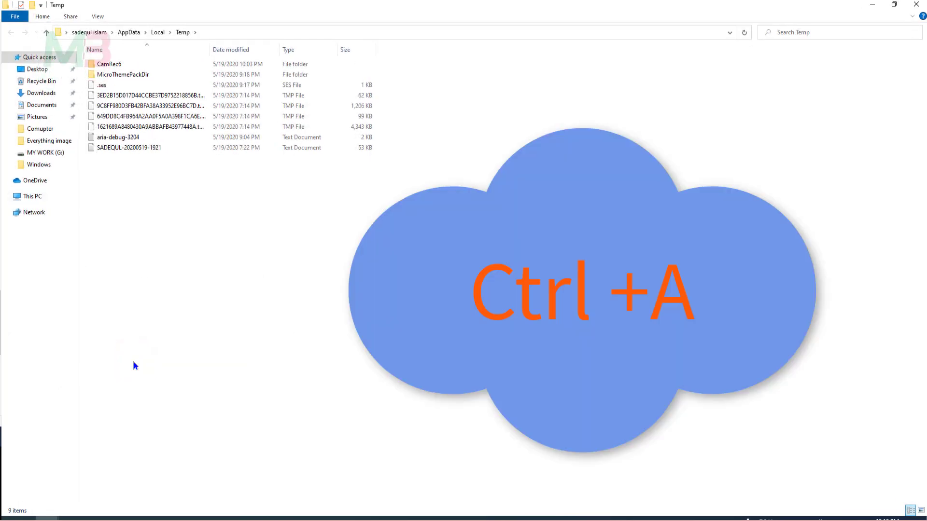
Step: Delete everything in the AppData Temp folder, skipping all current items that are in use
{"action": "key", "text": "ctrl+a"}
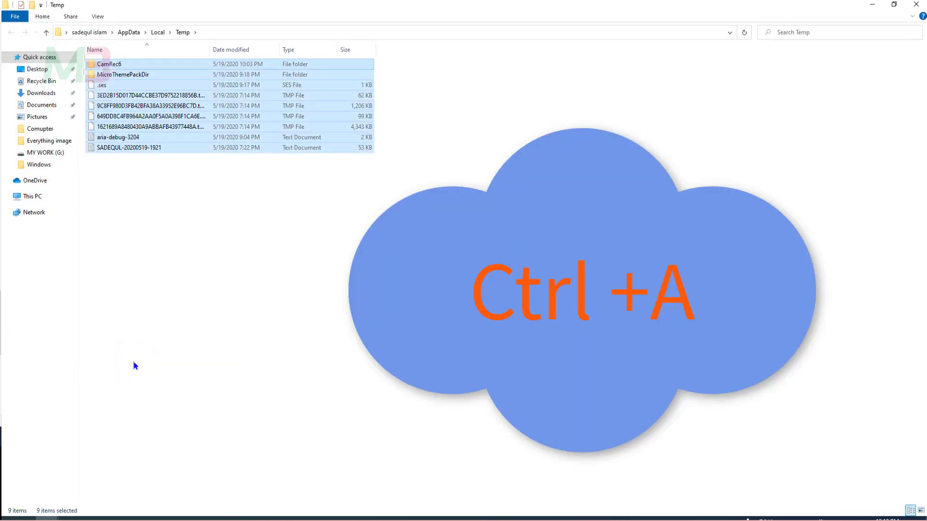
{"action": "key", "text": "Delete"}
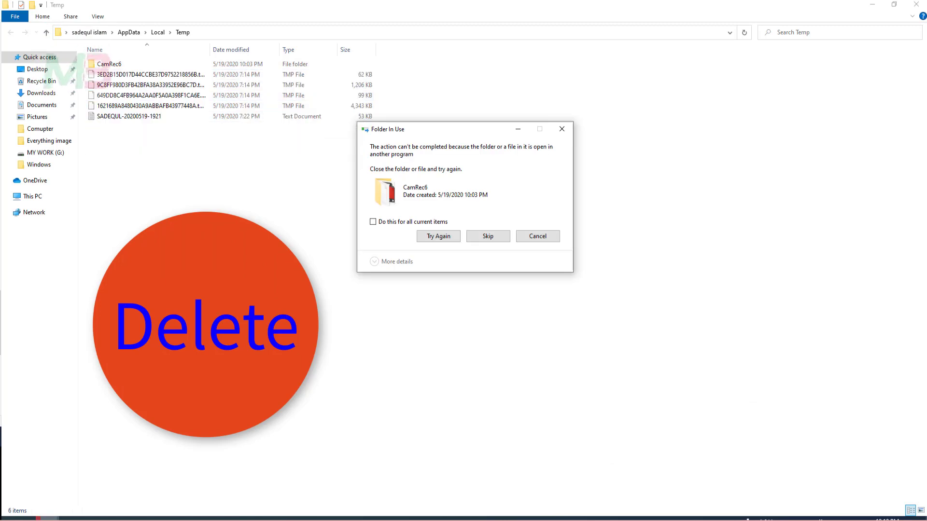
{"action": "left_click", "coordinate": [374, 222]}
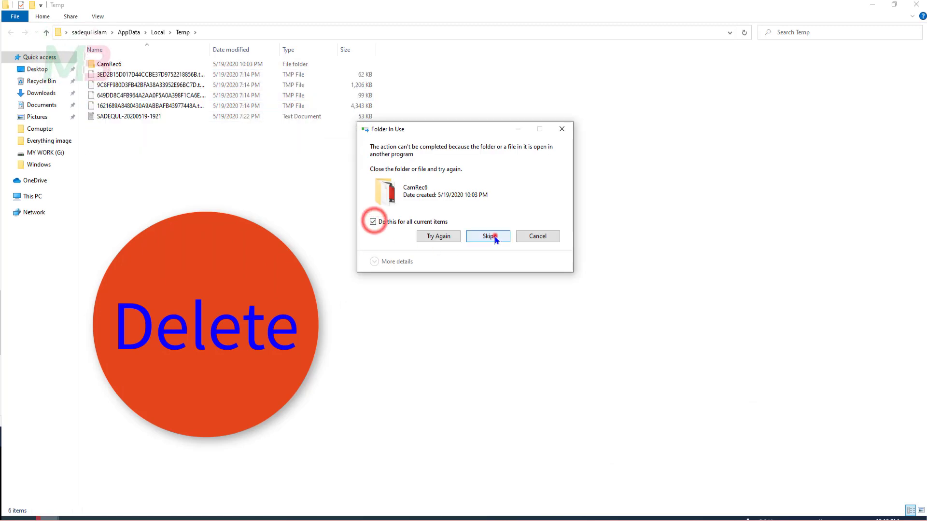
{"action": "left_click", "coordinate": [495, 236]}
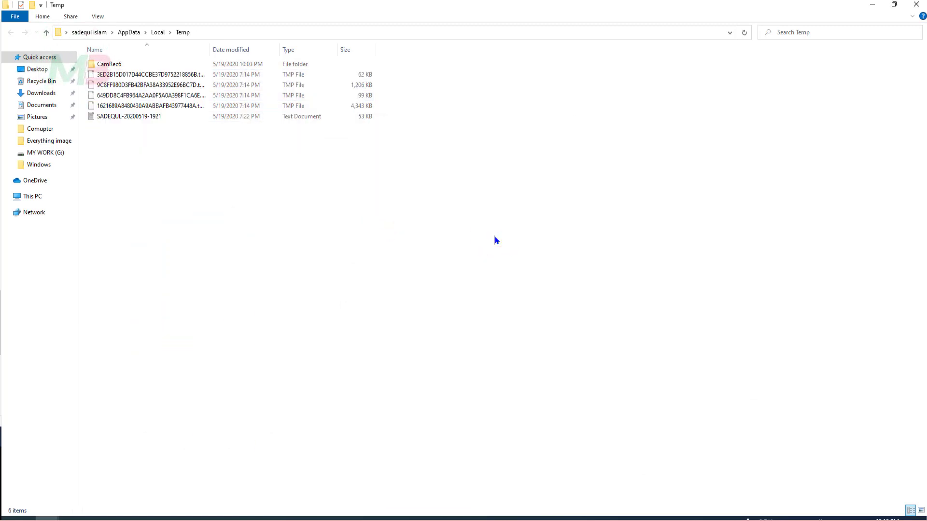
Step: Open the Recent folder by running recent from the Run dialog and delete all shortcuts in it
{"action": "key", "text": "super+r"}
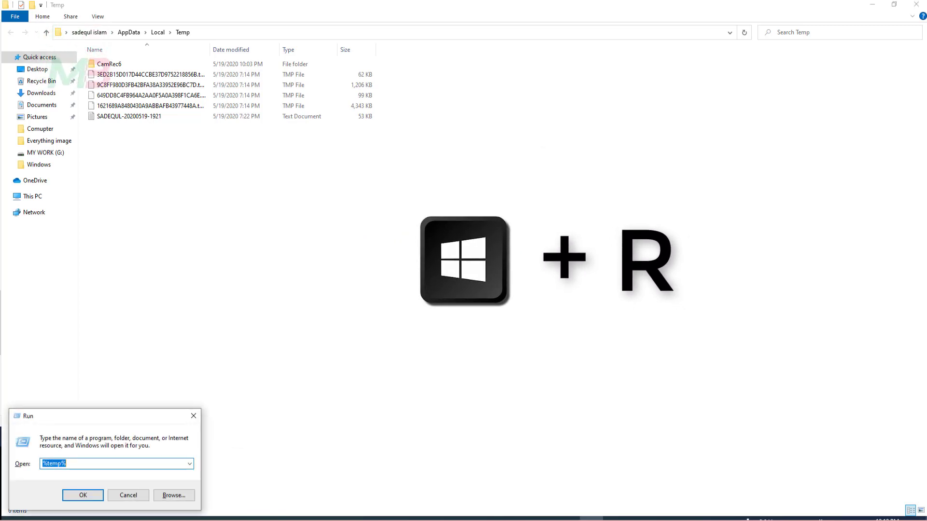
{"action": "left_click_drag", "start_coordinate": [133, 411], "coordinate": [176, 262]}
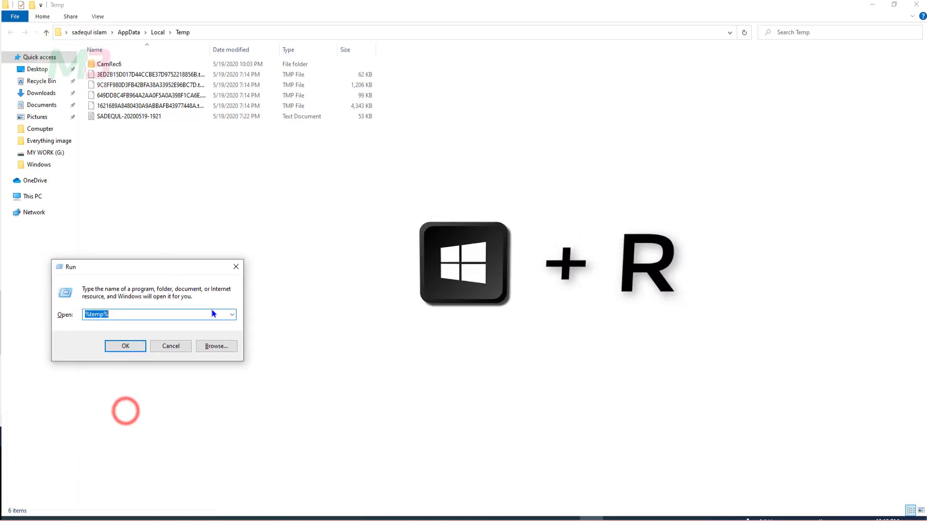
{"action": "left_click", "coordinate": [232, 314]}
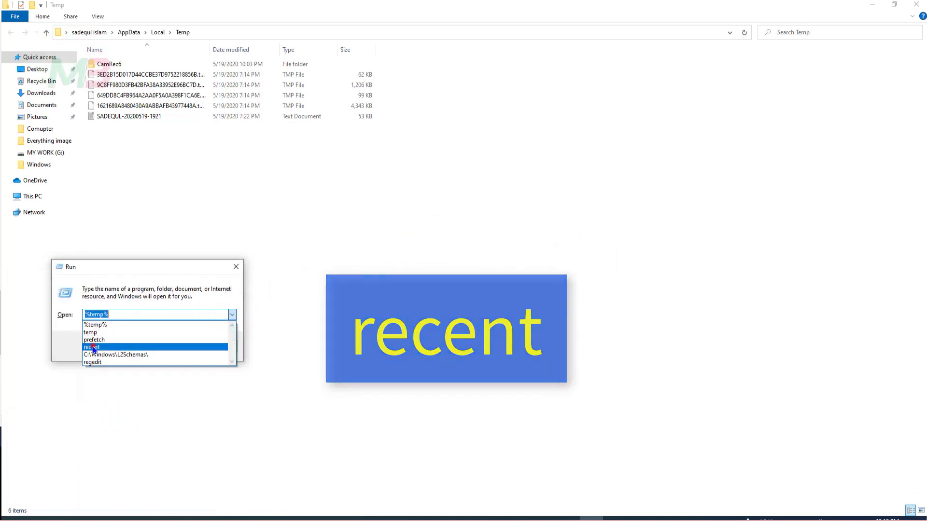
{"action": "left_click", "coordinate": [94, 347]}
{"action": "left_click", "coordinate": [126, 346]}
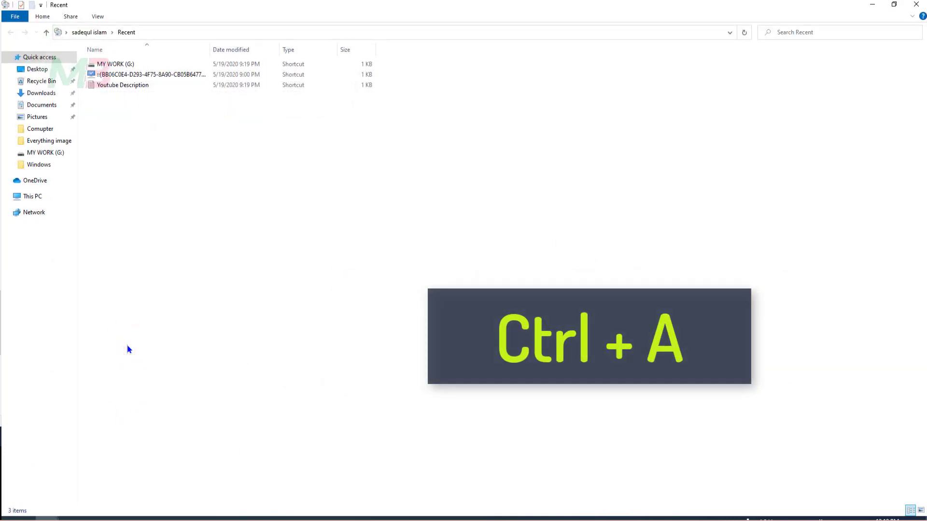
{"action": "key", "text": "ctrl+a"}
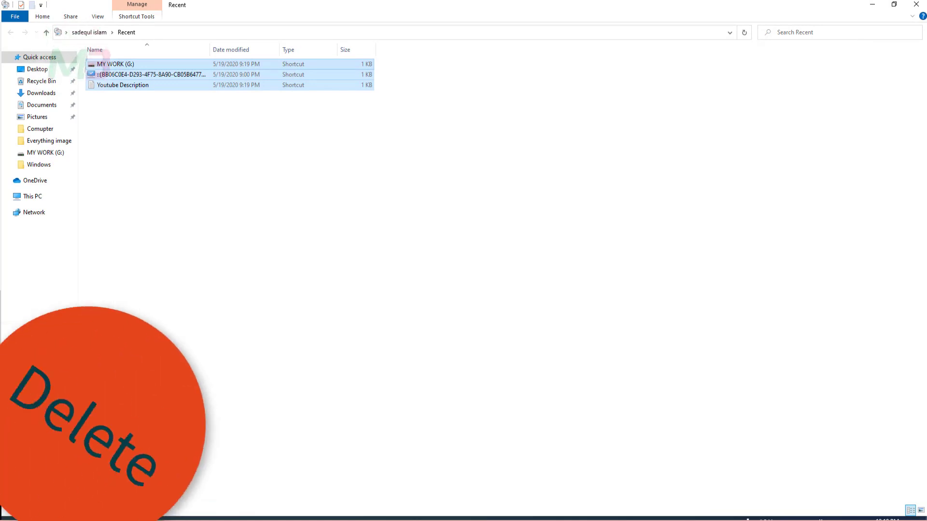
{"action": "key", "text": "Delete"}
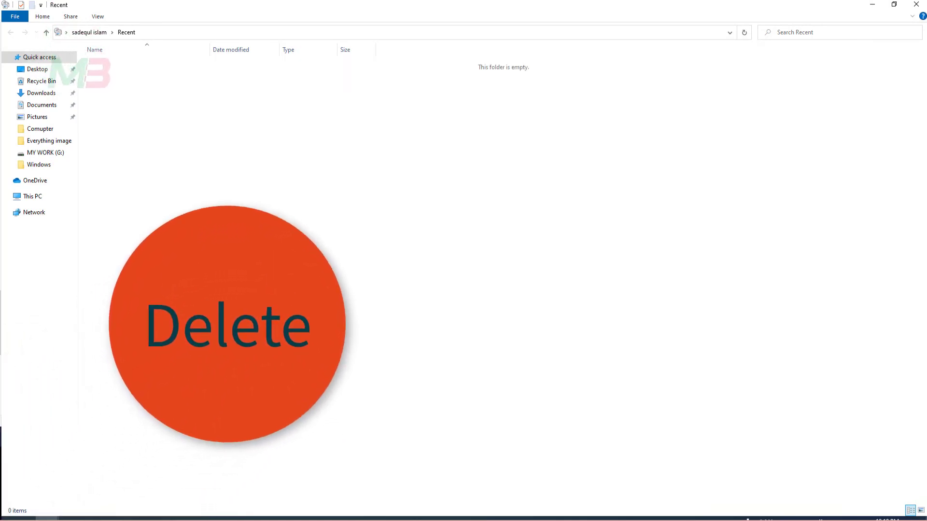
Step: Open the Windows Prefetch folder by running prefetch from the Run dialog
{"action": "key", "text": "super+r"}
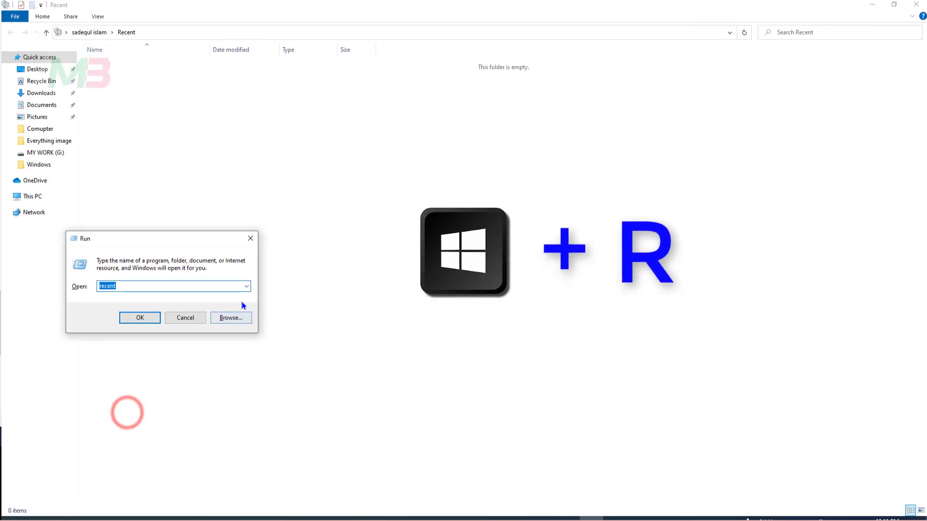
{"action": "left_click", "coordinate": [246, 287]}
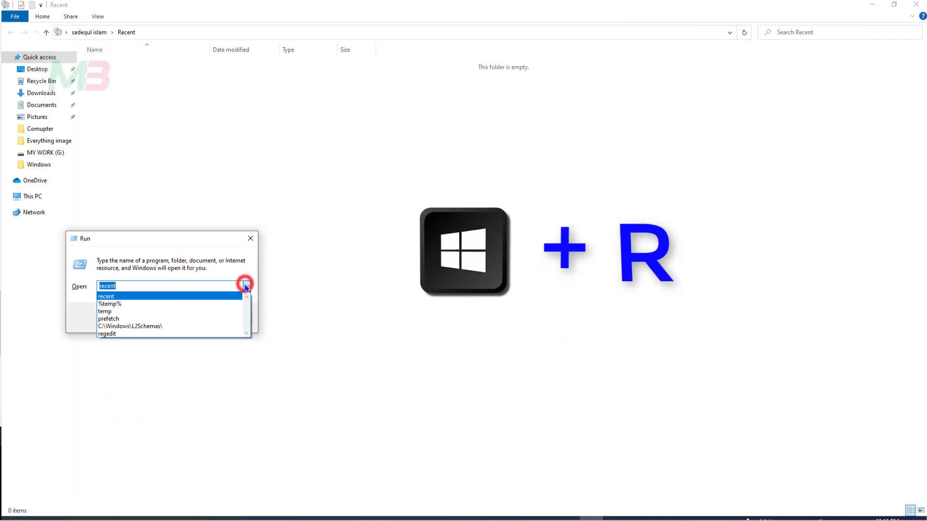
{"action": "left_click", "coordinate": [116, 320]}
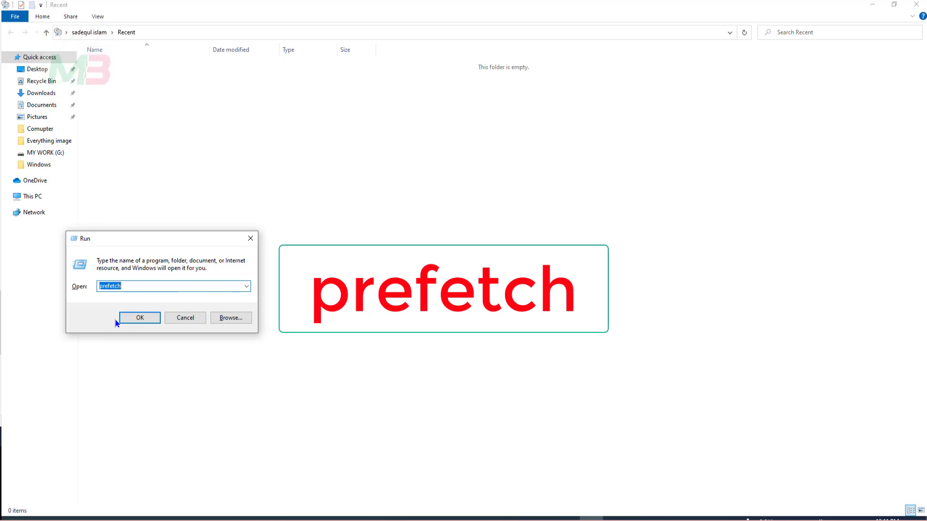
{"action": "left_click", "coordinate": [133, 318]}
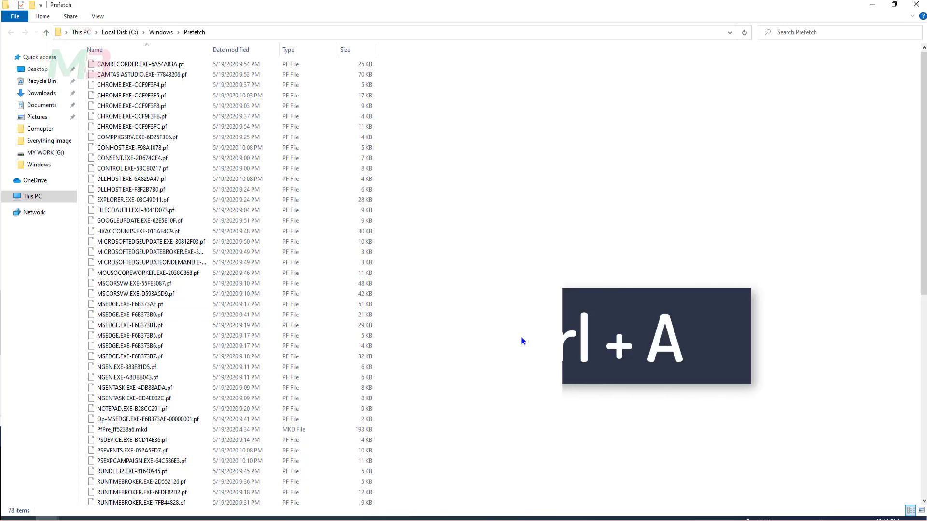
Step: Delete all files in the Prefetch folder, skipping all current items that are in use
{"action": "key", "text": "ctrl+a"}
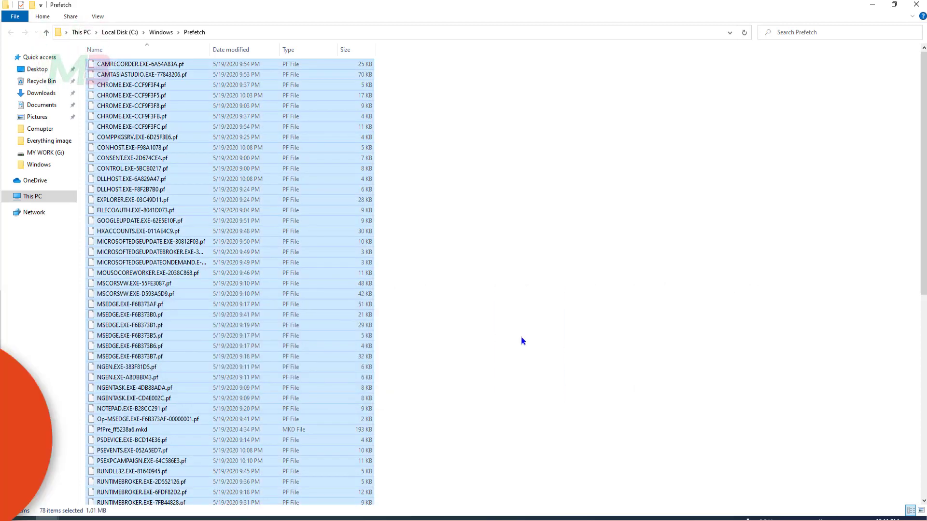
{"action": "key", "text": "Delete"}
{"action": "left_click", "coordinate": [373, 214]}
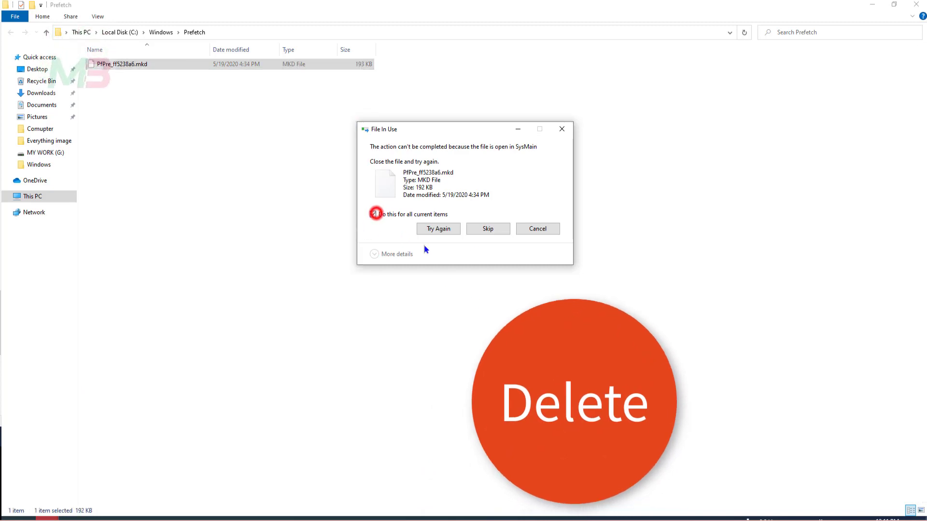
{"action": "left_click", "coordinate": [493, 227]}
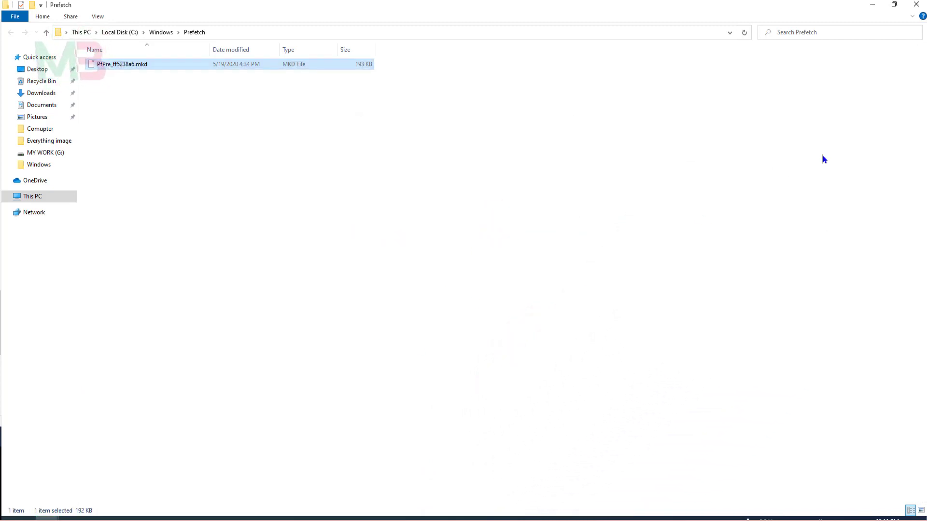
Step: Close the open folder windows and refresh the desktop
{"action": "left_click", "coordinate": [916, 6]}
{"action": "left_click", "coordinate": [916, 6]}
{"action": "left_click", "coordinate": [916, 5]}
{"action": "right_click", "coordinate": [386, 110]}
{"action": "left_click", "coordinate": [411, 128]}
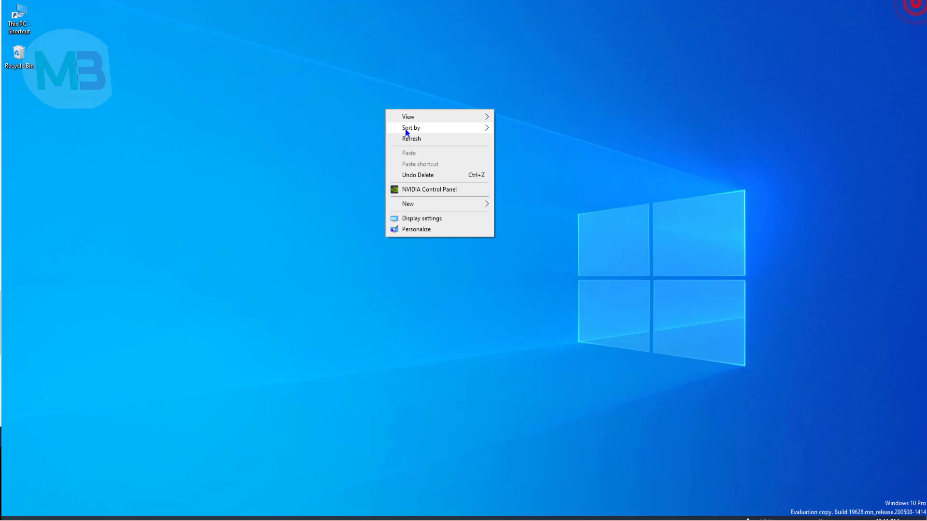
{"action": "left_click", "coordinate": [411, 138]}
Step: Open the Recycle Bin and permanently delete all items in it
{"action": "double_click", "coordinate": [19, 52]}
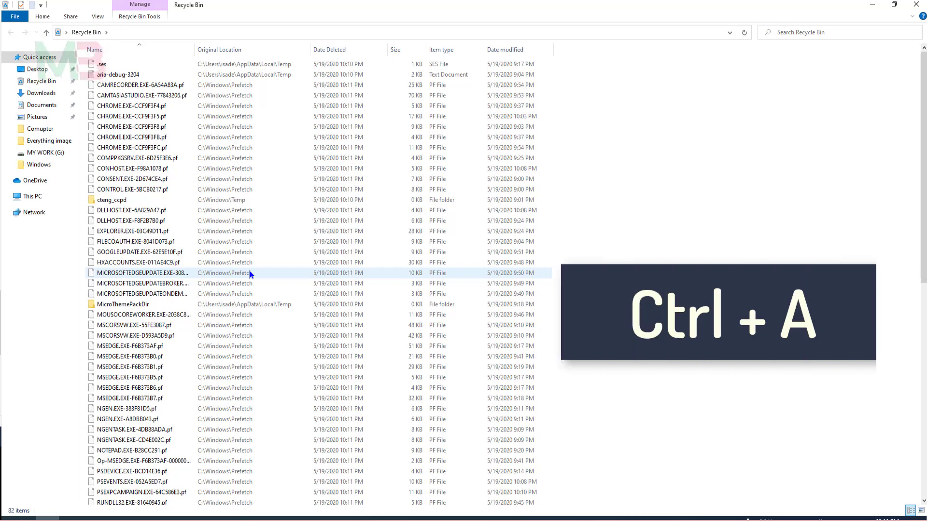
{"action": "key", "text": "ctrl+a"}
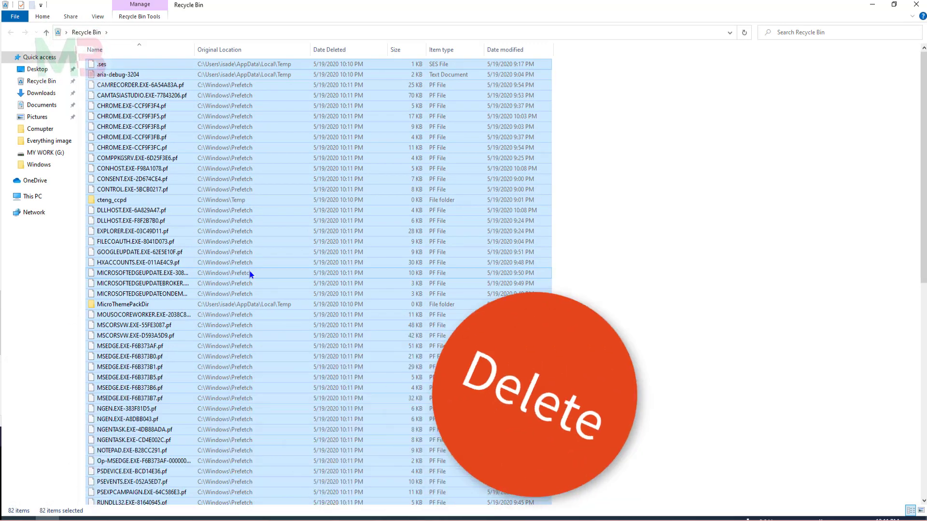
{"action": "key", "text": "Delete"}
{"action": "left_click", "coordinate": [503, 269]}
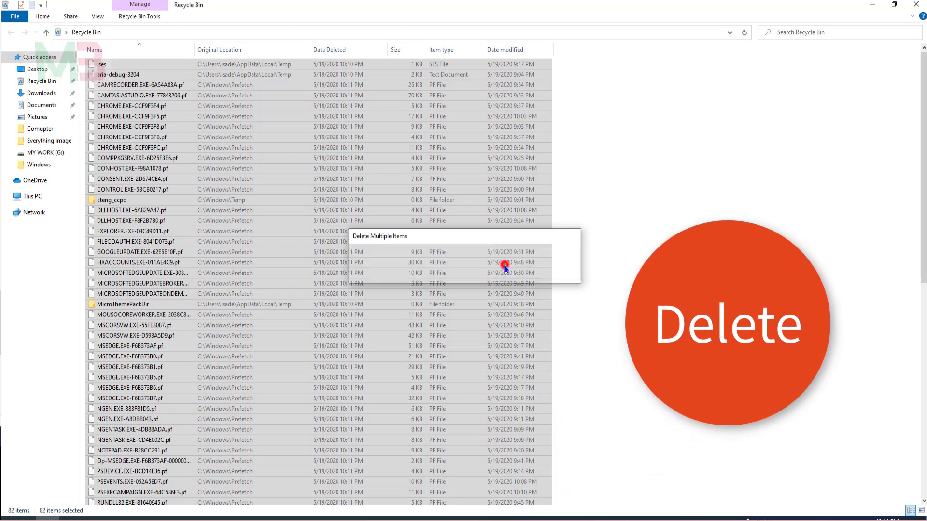
Step: Refresh the Recycle Bin view and open the system properties of This PC
{"action": "right_click", "coordinate": [343, 181]}
{"action": "left_click", "coordinate": [378, 225]}
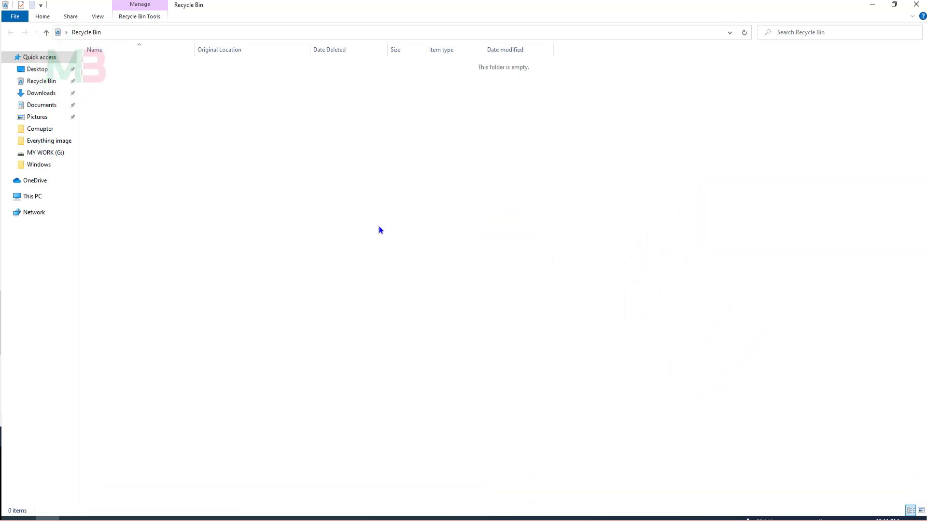
{"action": "left_click", "coordinate": [32, 196]}
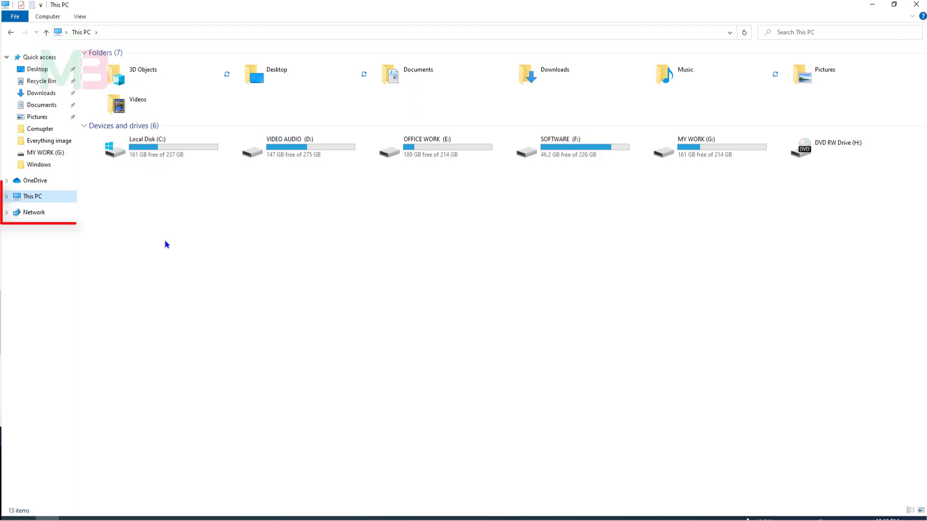
{"action": "right_click", "coordinate": [47, 198]}
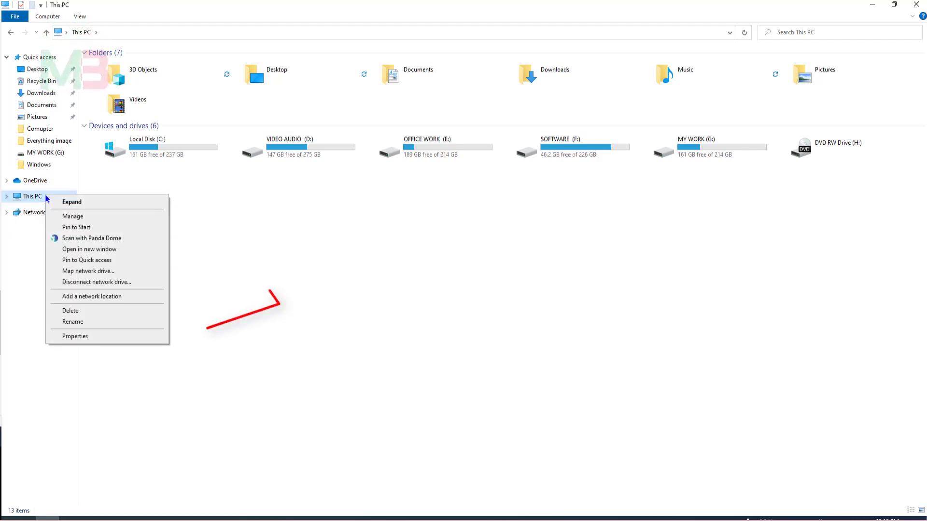
{"action": "left_click", "coordinate": [75, 336]}
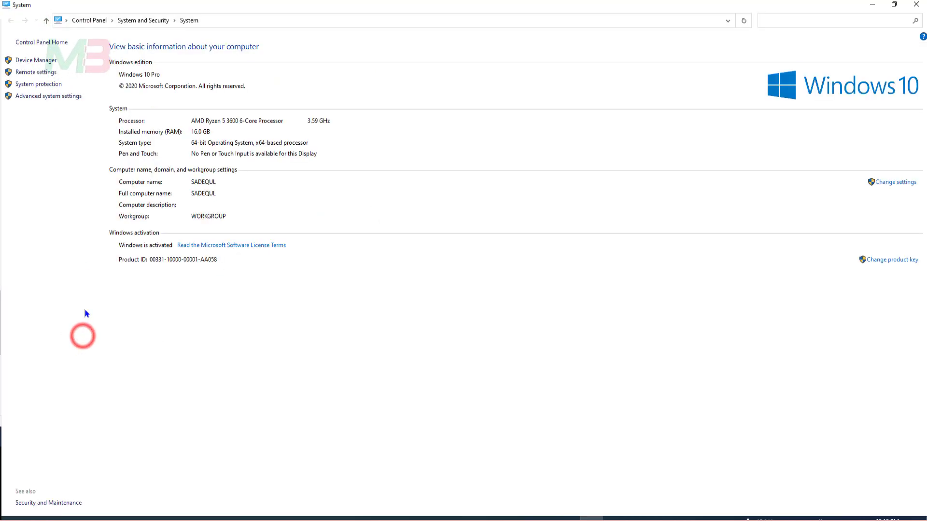
Step: Delete all restore points for Local Disk (C:) in the System Protection configuration and accept the settings
{"action": "left_click", "coordinate": [55, 86]}
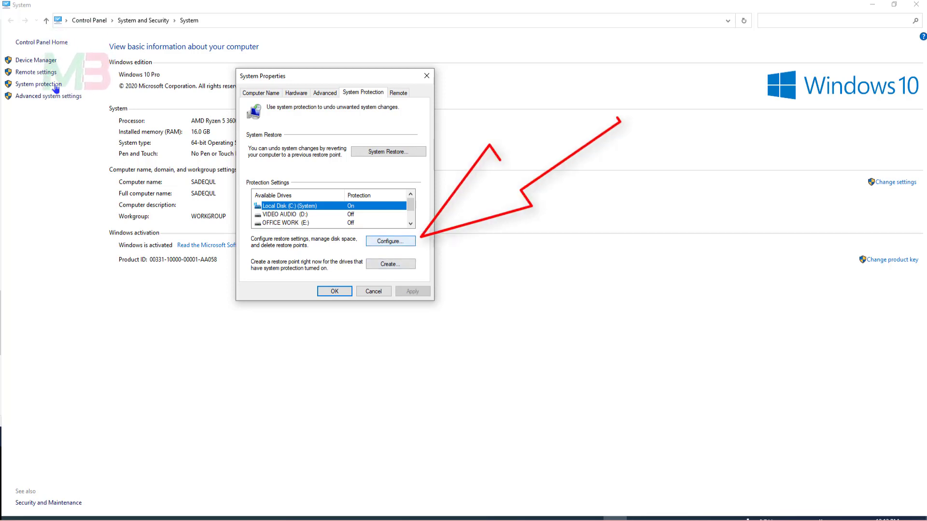
{"action": "key", "text": "Return"}
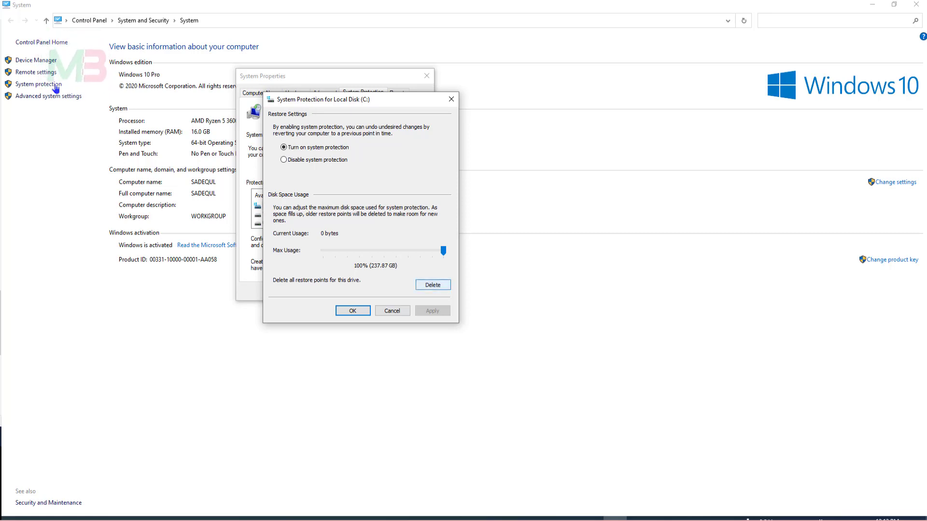
{"action": "key", "text": "Return"}
{"action": "key", "text": "Return"}
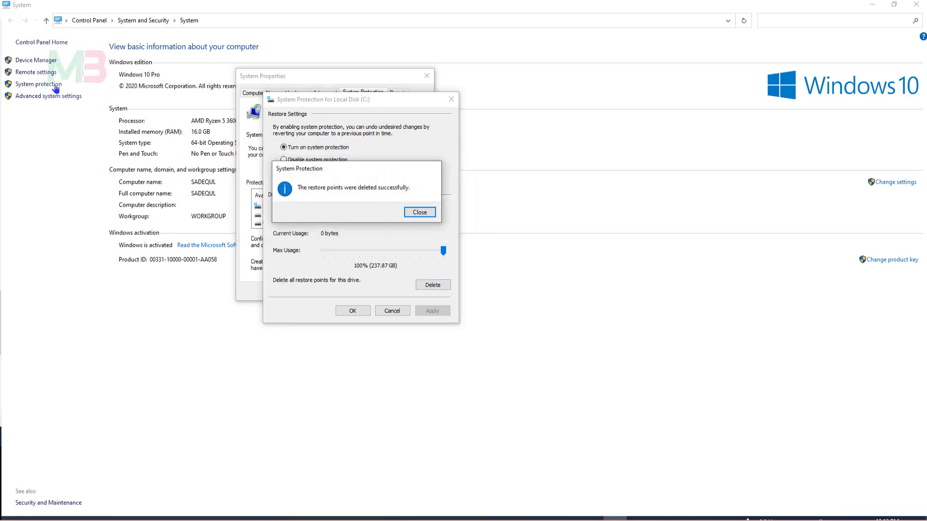
{"action": "key", "text": "Return"}
{"action": "key", "text": "Tab"}
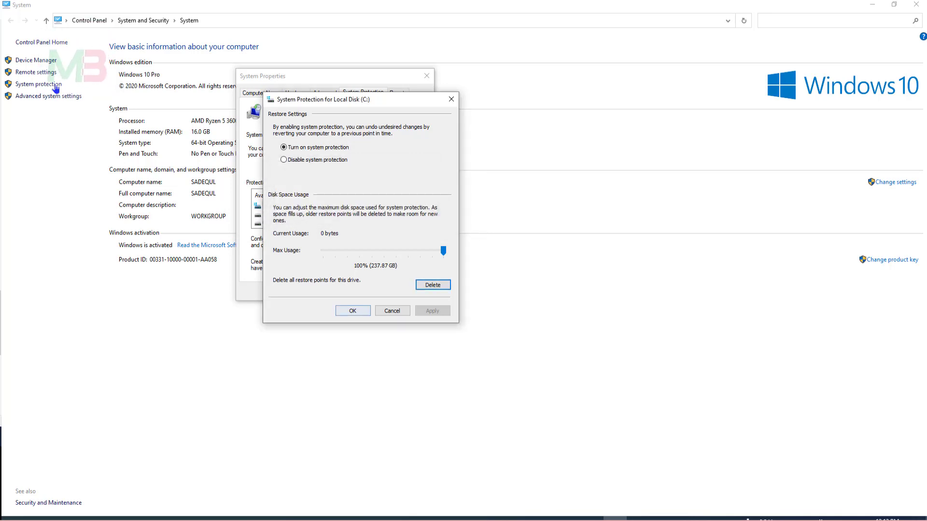
{"action": "key", "text": "Return"}
{"action": "key", "text": "Return"}
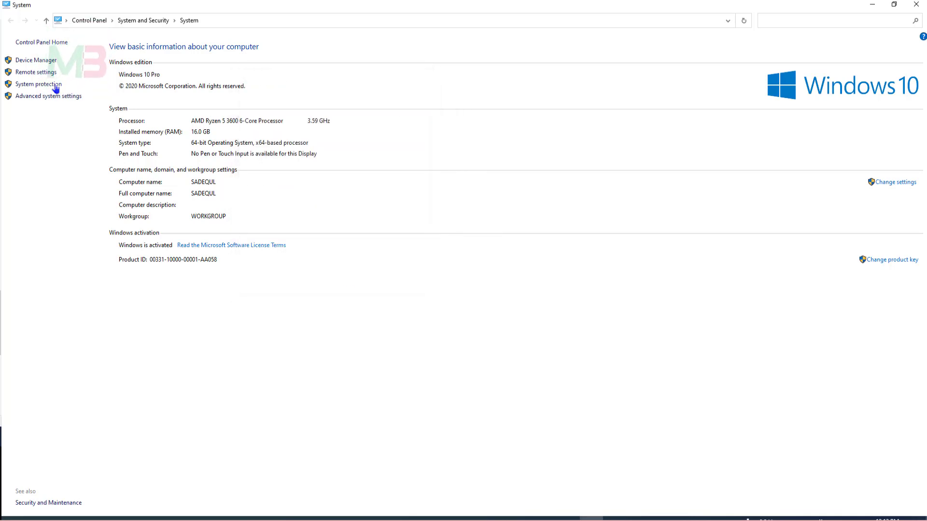
Step: Close the System window and refresh the This PC view
{"action": "left_click", "coordinate": [916, 5]}
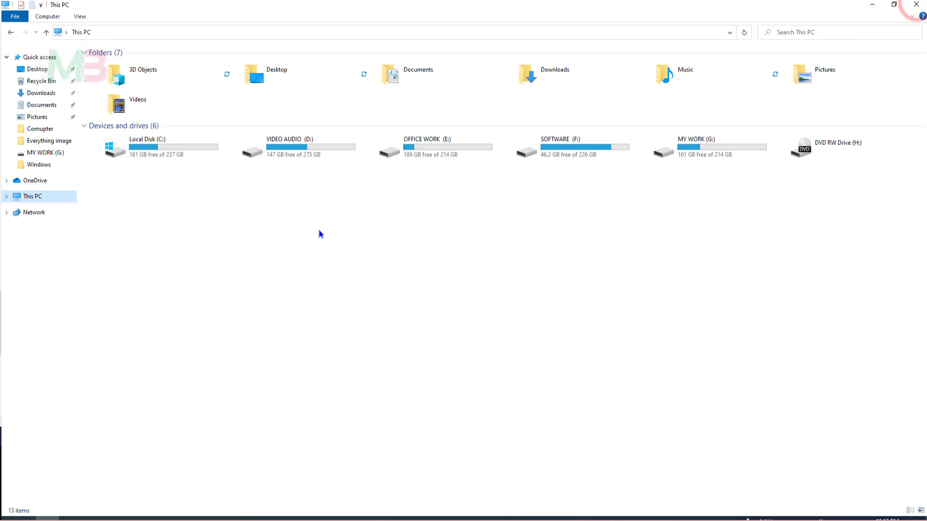
{"action": "right_click", "coordinate": [193, 219]}
{"action": "left_click", "coordinate": [222, 259]}
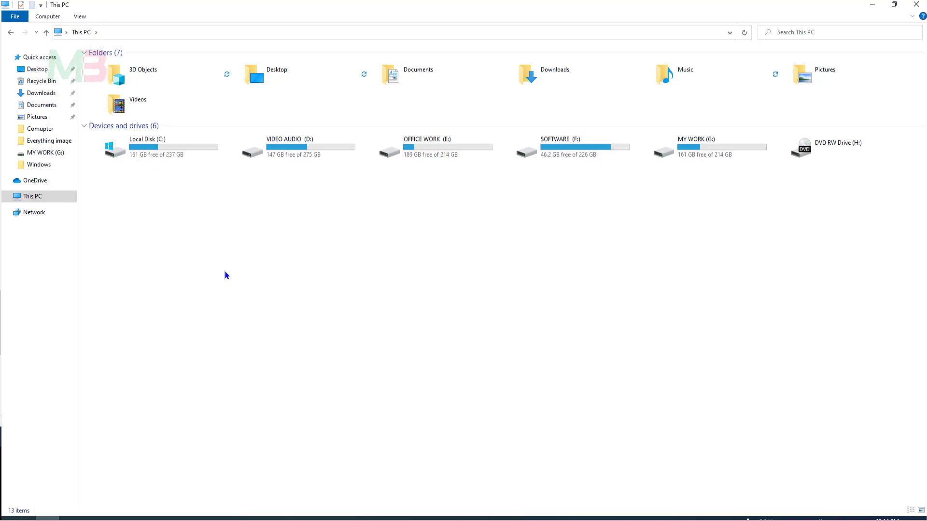
Step: Search Windows for Internet Options and open its properties dialog
{"action": "left_click", "coordinate": [12, 517]}
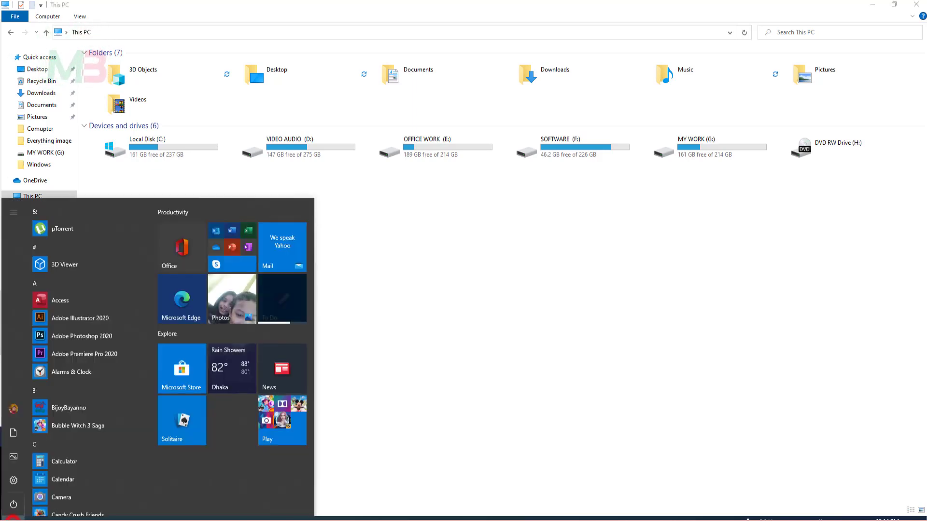
{"action": "type", "text": "intenet op"}
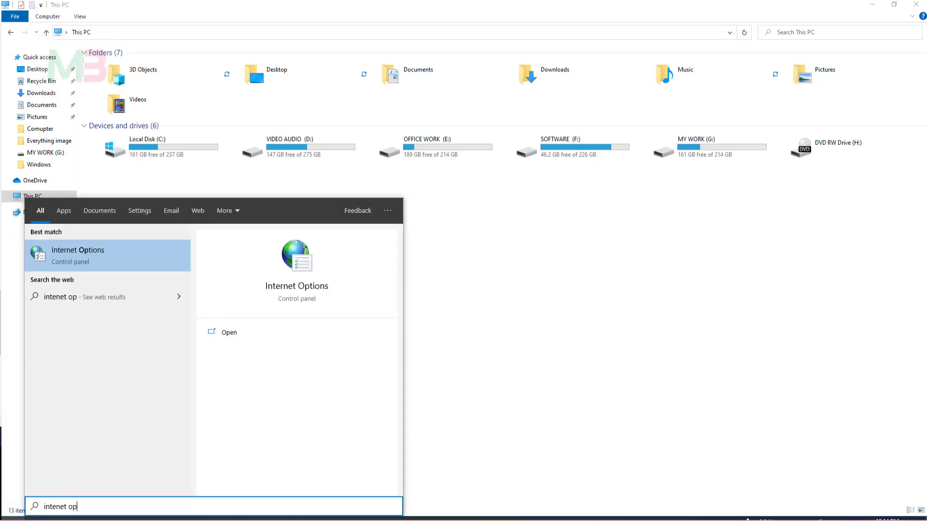
{"action": "left_click", "coordinate": [107, 254]}
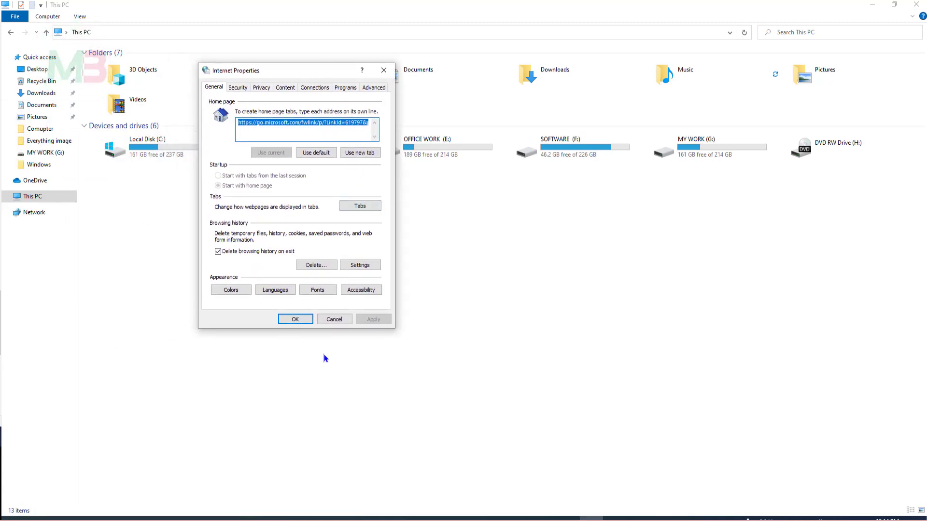
Step: Delete the browsing history with all categories selected, keep deletion on exit enabled, apply the Internet Properties and close This PC
{"action": "left_click", "coordinate": [218, 251]}
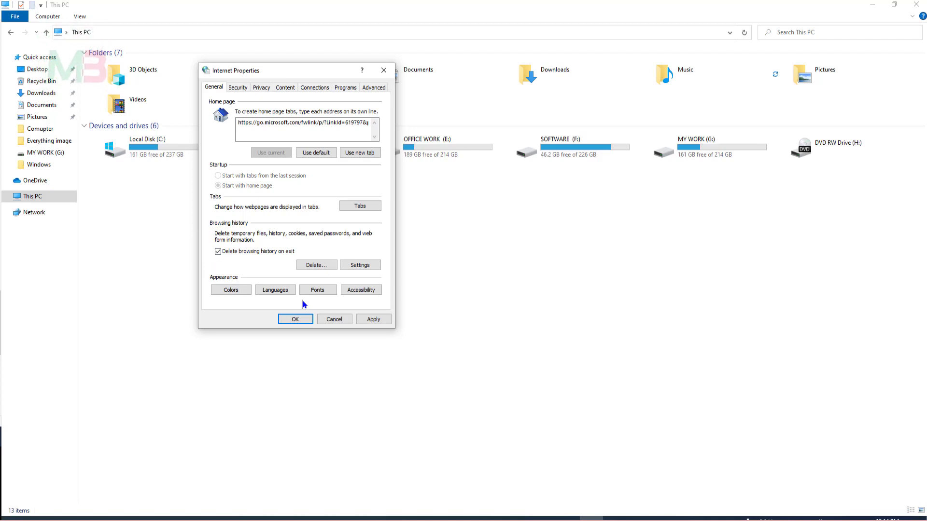
{"action": "left_click", "coordinate": [320, 271]}
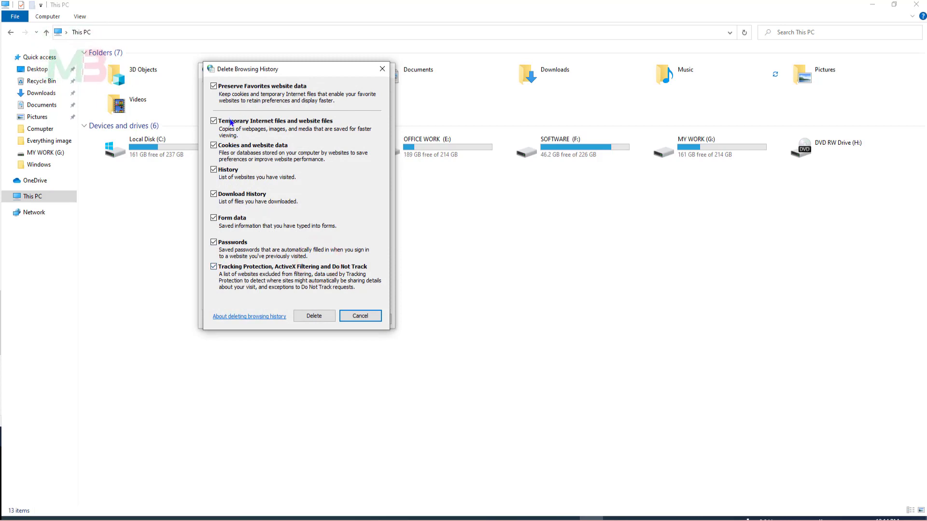
{"action": "left_click", "coordinate": [314, 317]}
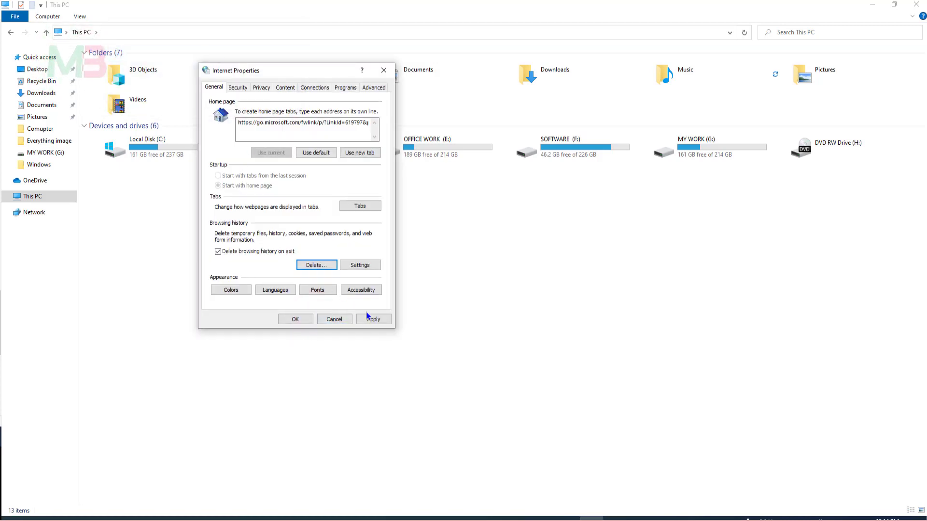
{"action": "left_click", "coordinate": [375, 319]}
{"action": "left_click", "coordinate": [298, 318]}
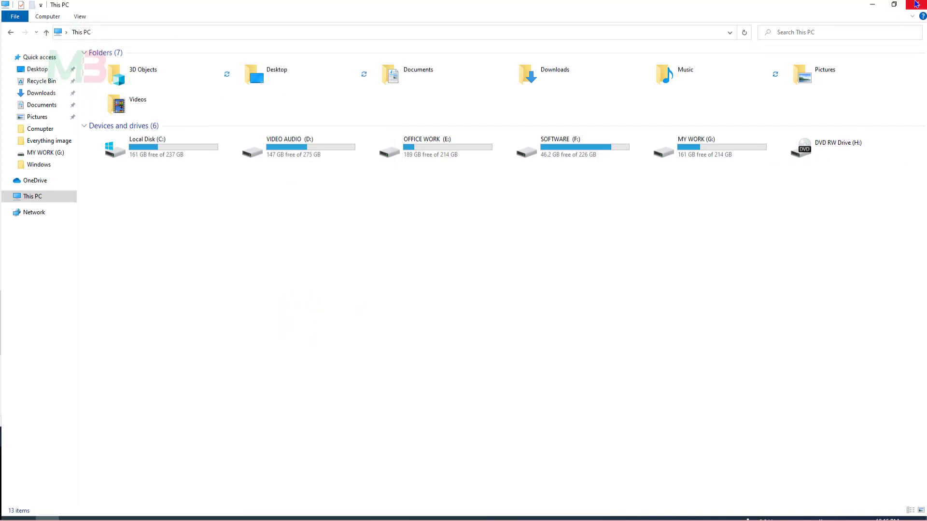
{"action": "left_click", "coordinate": [916, 4]}
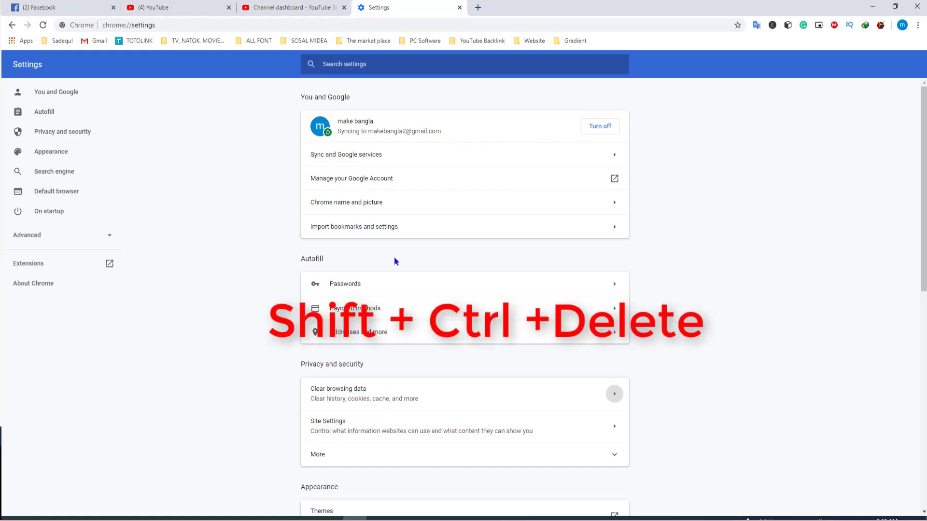
Step: In Chrome, clear browsing data for All time using the Advanced options with every data category selected
{"action": "key", "text": "ctrl+shift+Delete"}
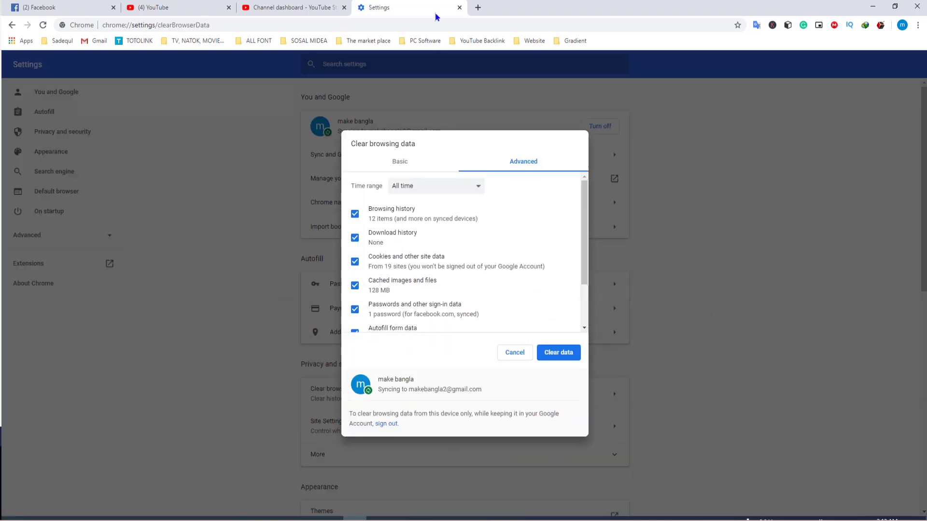
{"action": "double_click", "coordinate": [442, 141]}
{"action": "scroll", "coordinate": [395, 243], "scroll_direction": "down", "scroll_amount": 2}
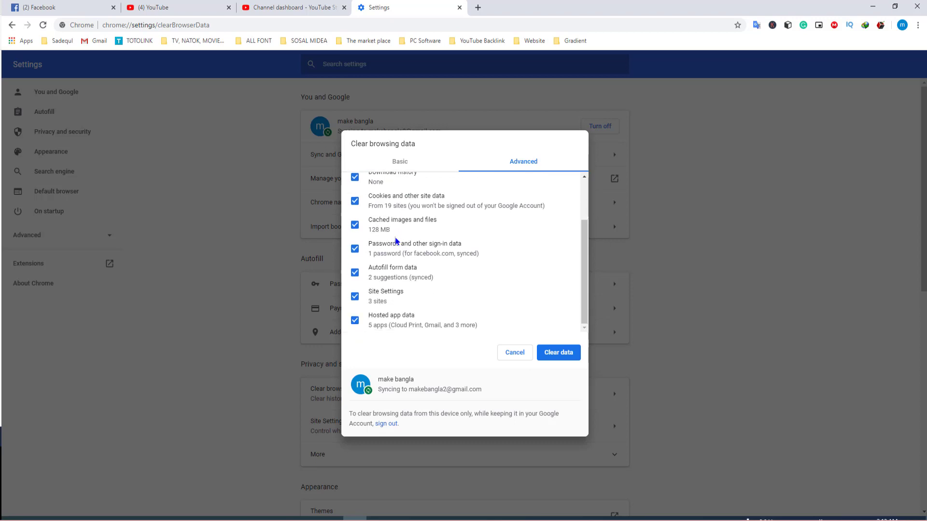
{"action": "scroll", "coordinate": [395, 241], "scroll_direction": "up", "scroll_amount": 2}
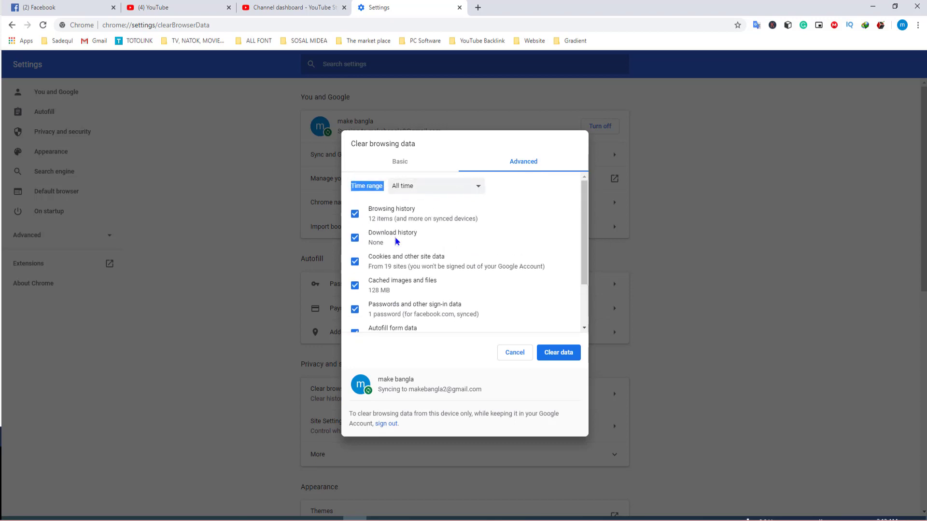
{"action": "scroll", "coordinate": [385, 287], "scroll_direction": "down", "scroll_amount": 2}
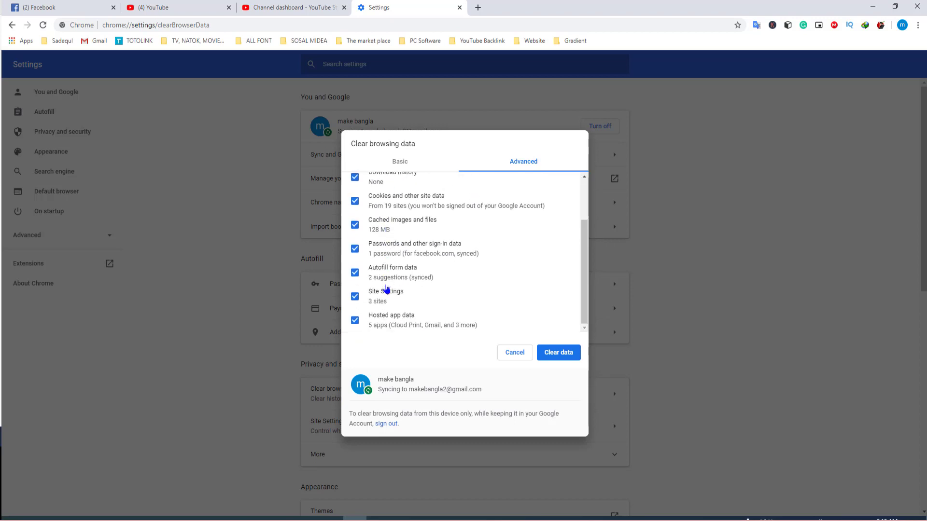
{"action": "scroll", "coordinate": [386, 290], "scroll_direction": "up", "scroll_amount": 2}
{"action": "scroll", "coordinate": [386, 290], "scroll_direction": "down", "scroll_amount": 2}
{"action": "scroll", "coordinate": [415, 276], "scroll_direction": "up", "scroll_amount": 3}
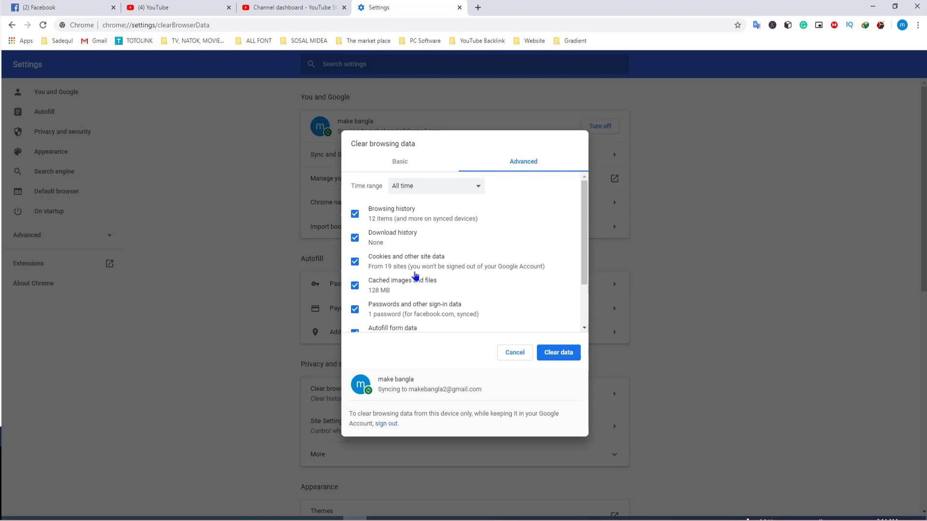
{"action": "scroll", "coordinate": [415, 275], "scroll_direction": "down", "scroll_amount": 3}
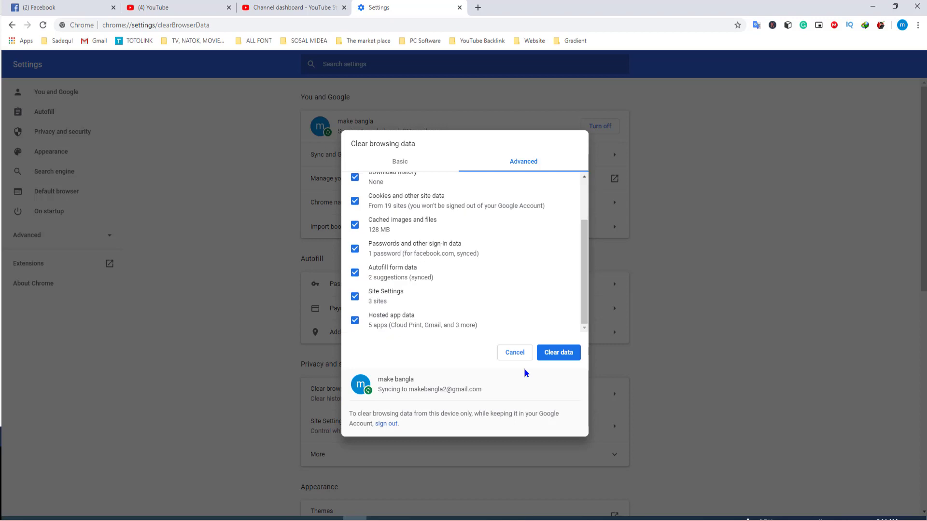
{"action": "left_click", "coordinate": [563, 354]}
Step: Clear Chrome's browsing history, cookies and cached files again using the Basic options with the time range All time
{"action": "key", "text": "ctrl+shift+Delete"}
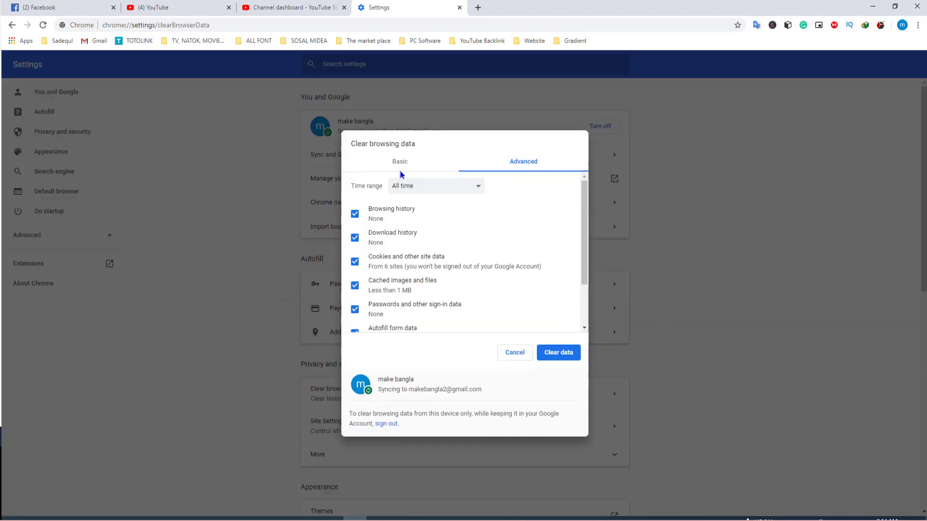
{"action": "left_click", "coordinate": [400, 163]}
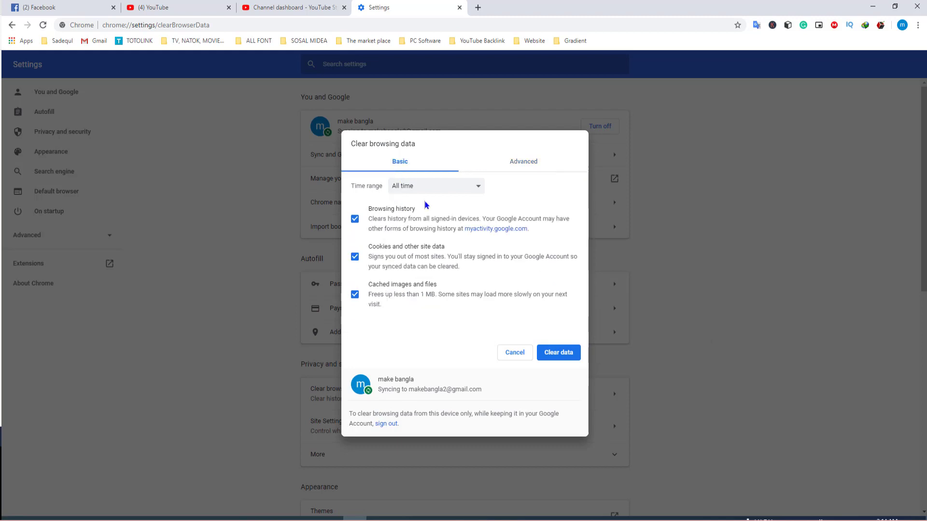
{"action": "left_click", "coordinate": [478, 188]}
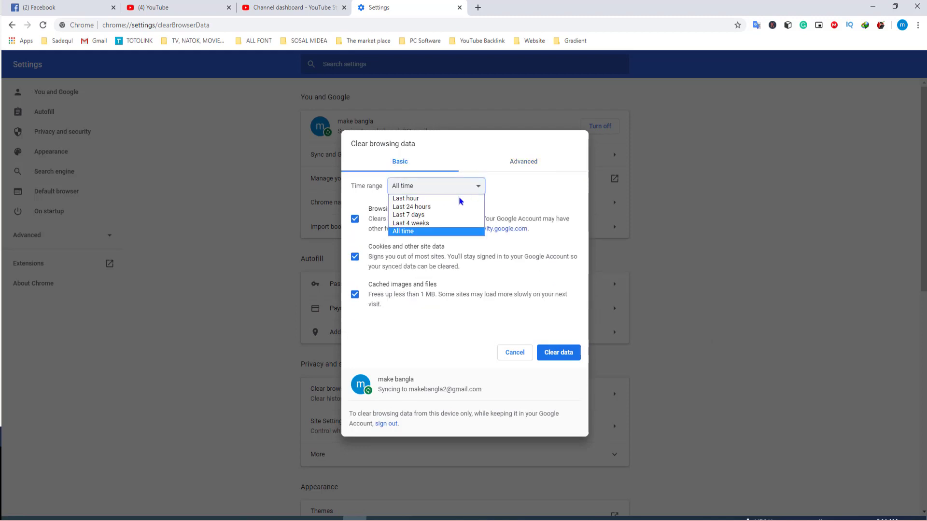
{"action": "left_click", "coordinate": [413, 232]}
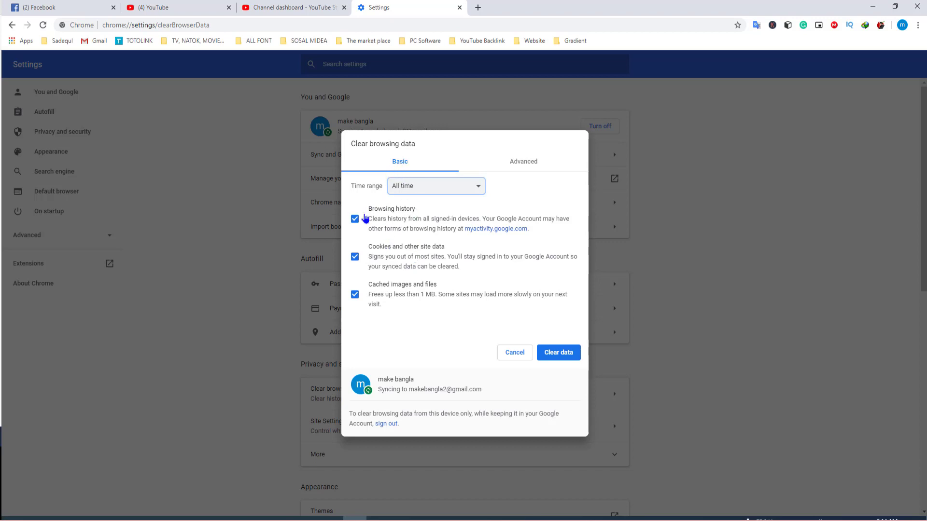
{"action": "left_click", "coordinate": [560, 355]}
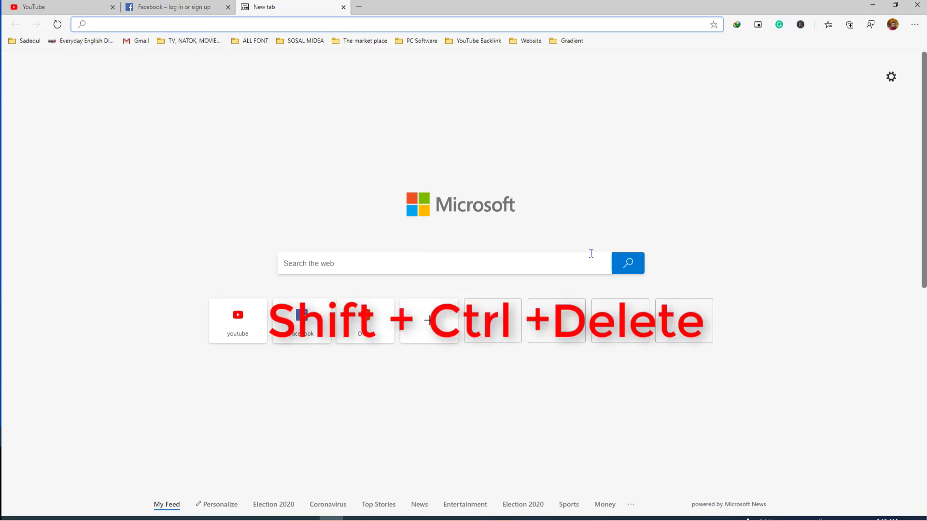
Step: In Microsoft Edge, clear browsing data for All time with every data category selected
{"action": "key", "text": "ctrl+shift+Delete"}
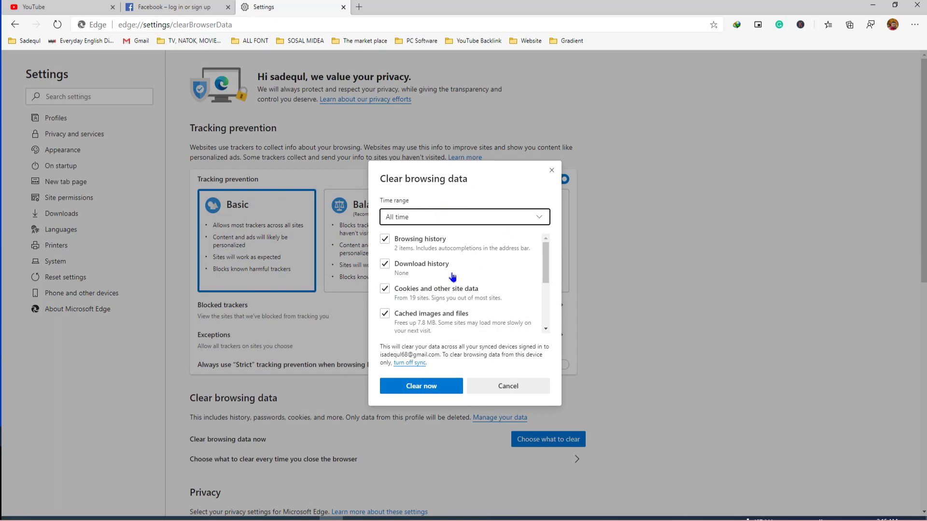
{"action": "scroll", "coordinate": [451, 276], "scroll_direction": "down", "scroll_amount": 4}
{"action": "scroll", "coordinate": [445, 265], "scroll_direction": "up", "scroll_amount": 2}
{"action": "scroll", "coordinate": [443, 268], "scroll_direction": "down", "scroll_amount": 2}
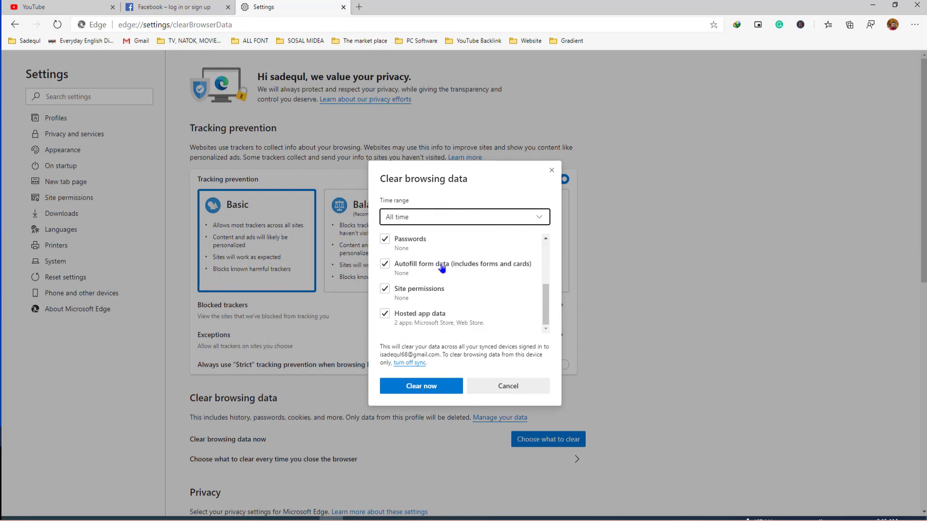
{"action": "left_click", "coordinate": [422, 391]}
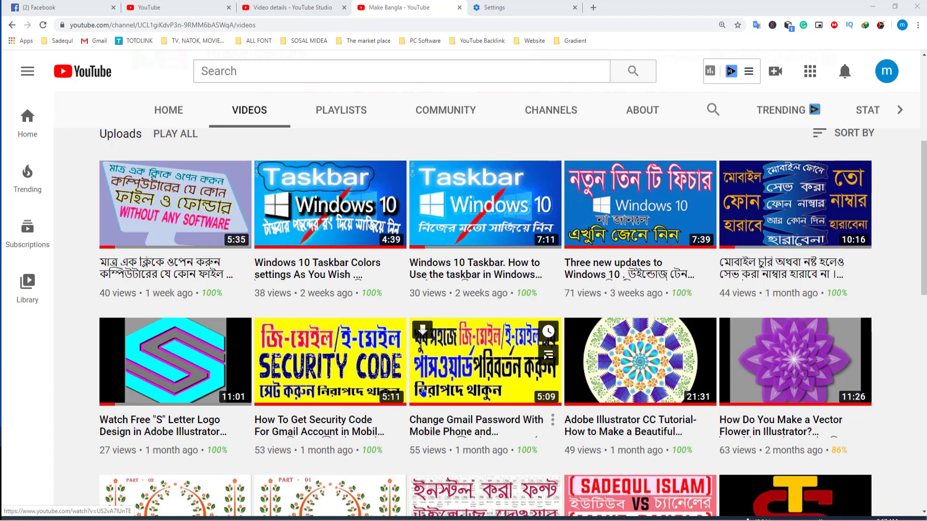
{"action": "left_click_drag", "start_coordinate": [924, 188], "coordinate": [924, 290]}
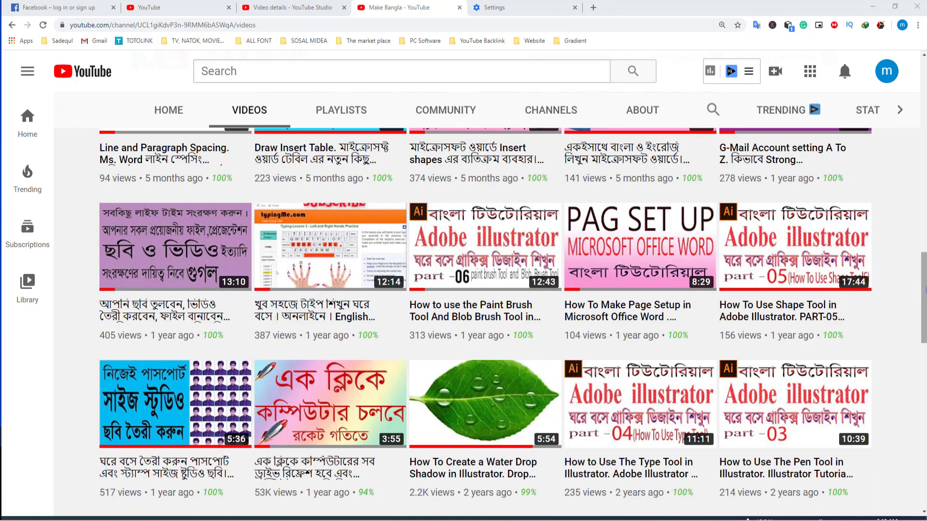